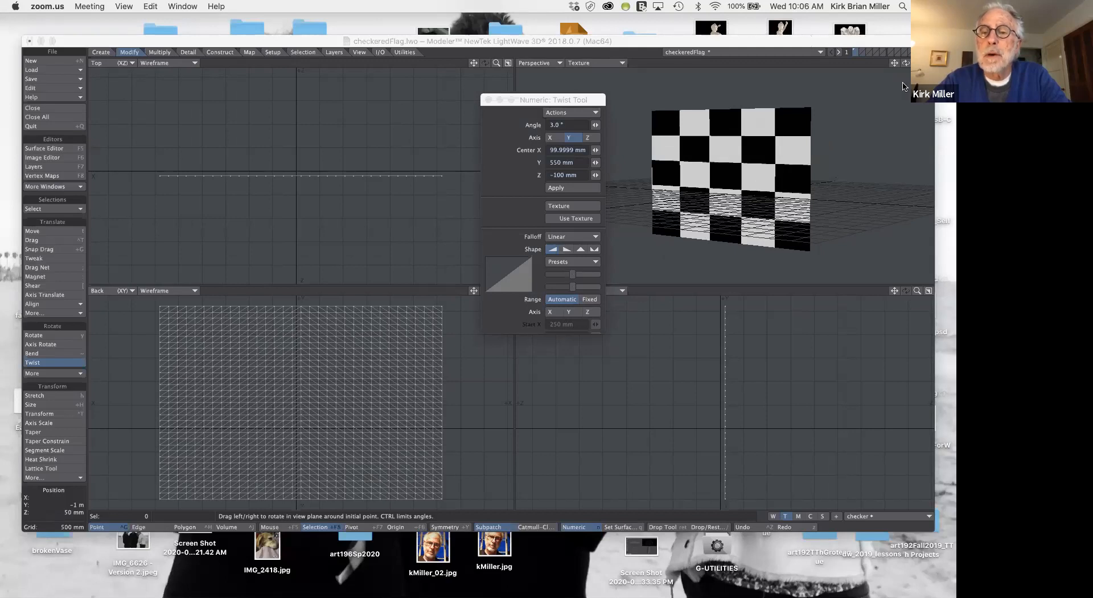
Reposition the Twist tool's numeric window so that it is clear of the perspective view of the flag.
drag(590, 100, 479, 102)
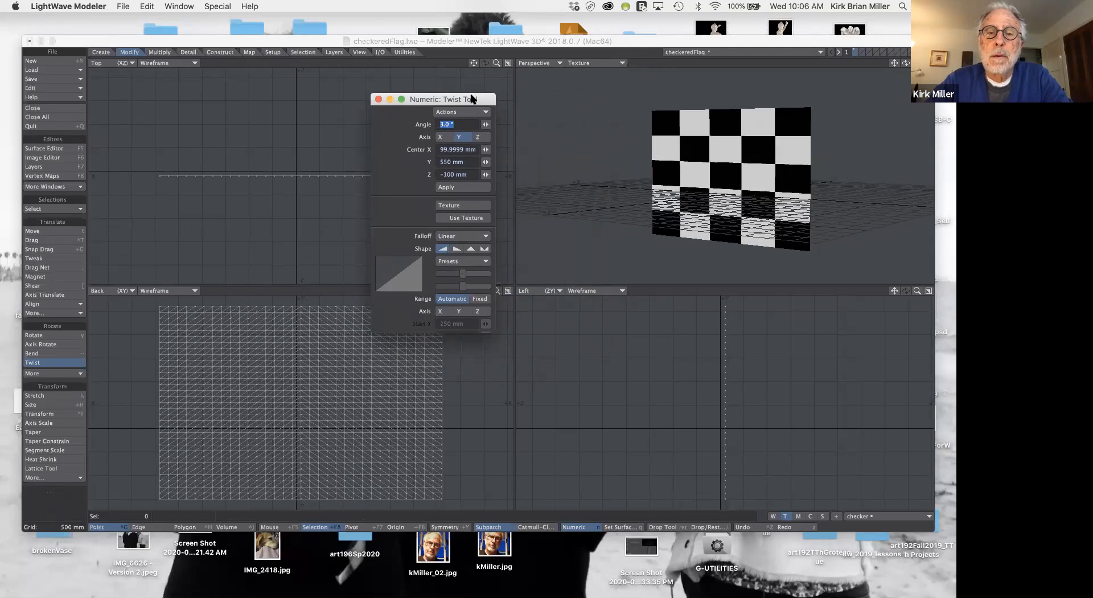
drag(478, 99, 559, 86)
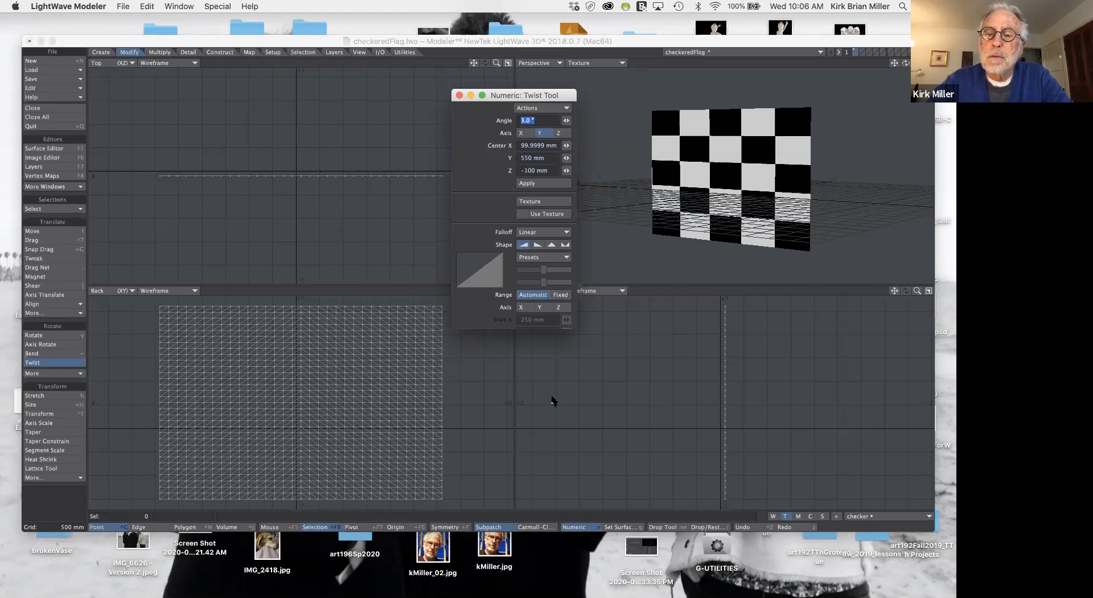
drag(562, 95, 478, 103)
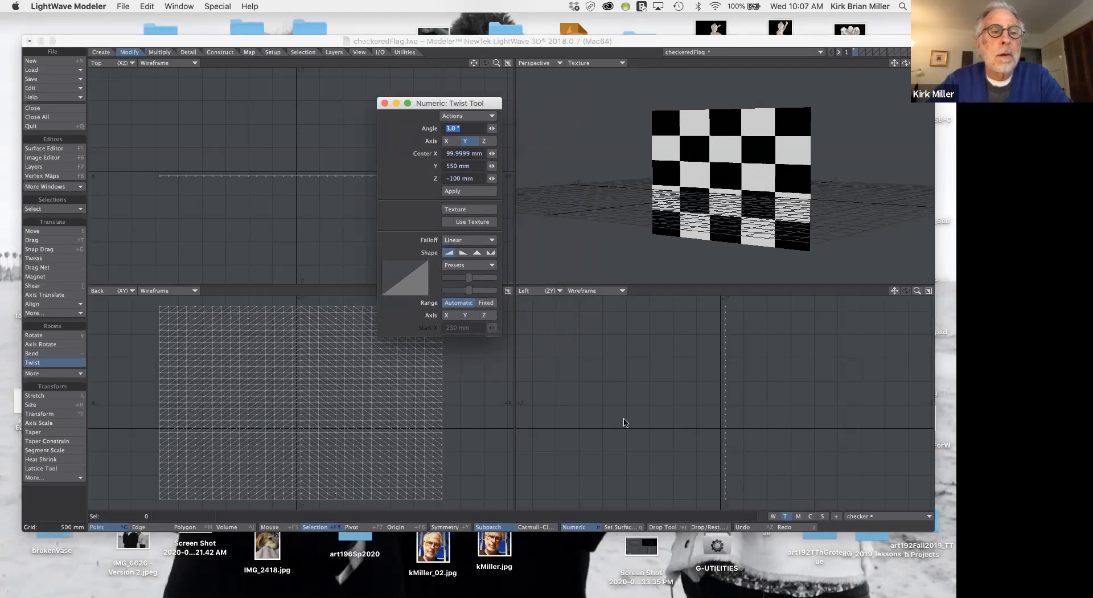
Switch the Top viewport to UV Texture, fit the flag's UV map in it and show checkerBoard.tga behind it.
click(102, 63)
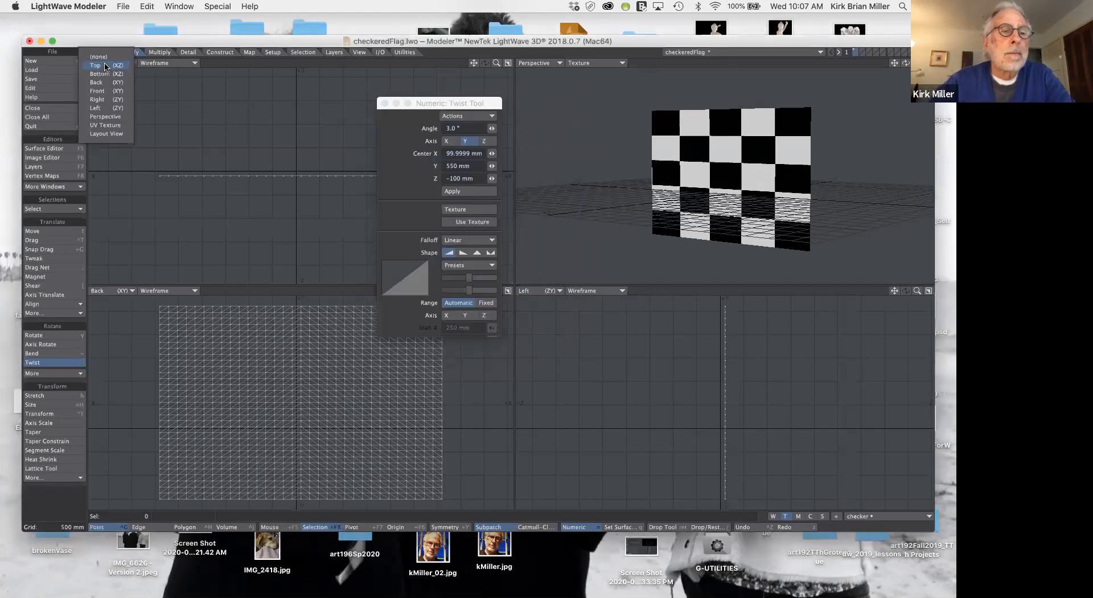
click(112, 125)
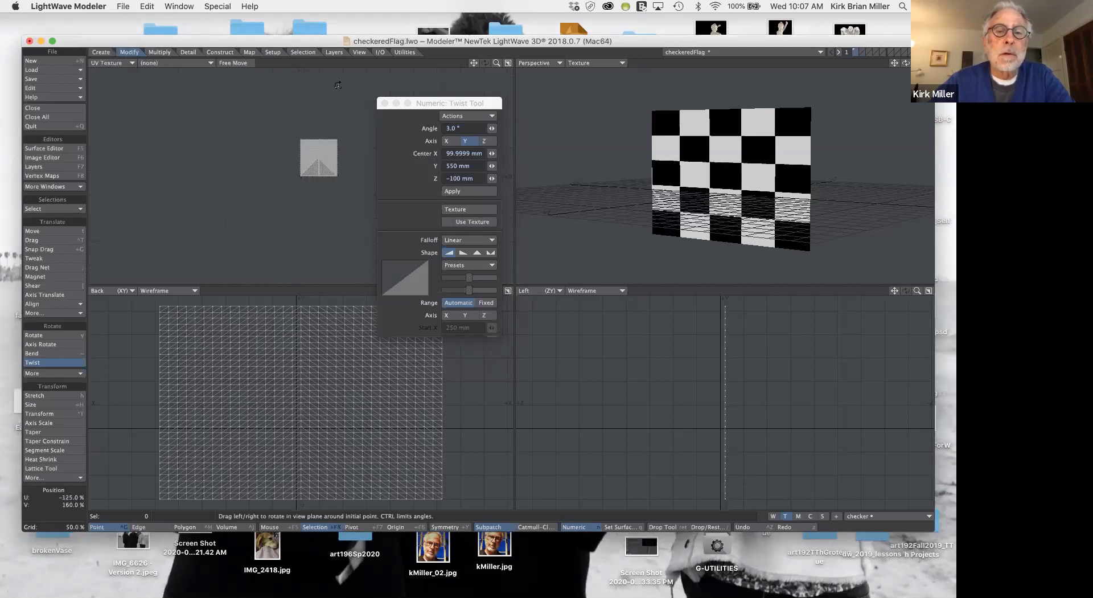
drag(495, 63, 227, 210)
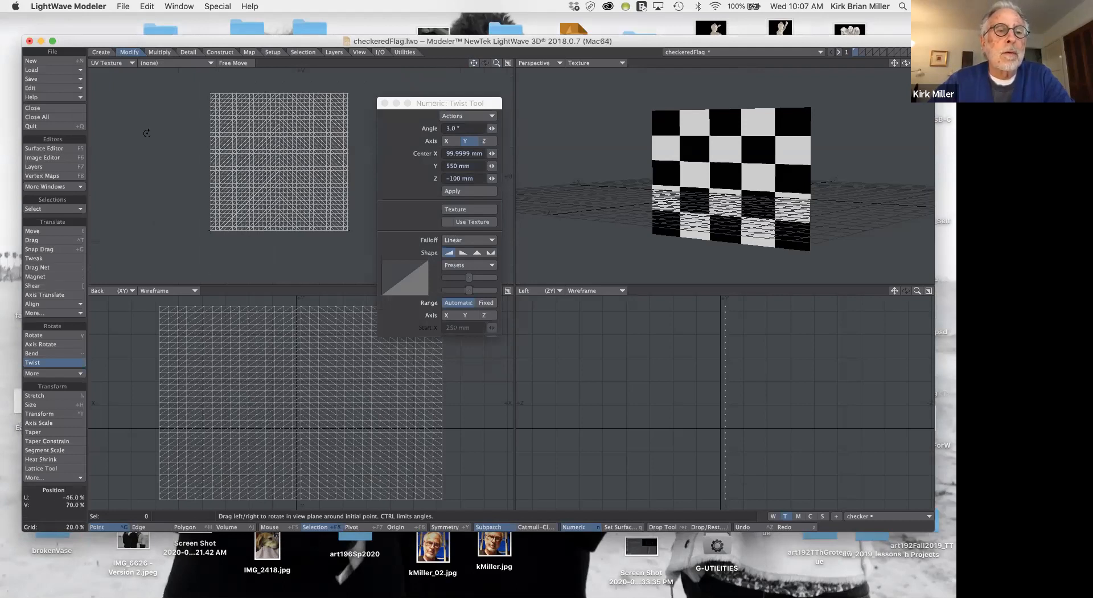
click(184, 63)
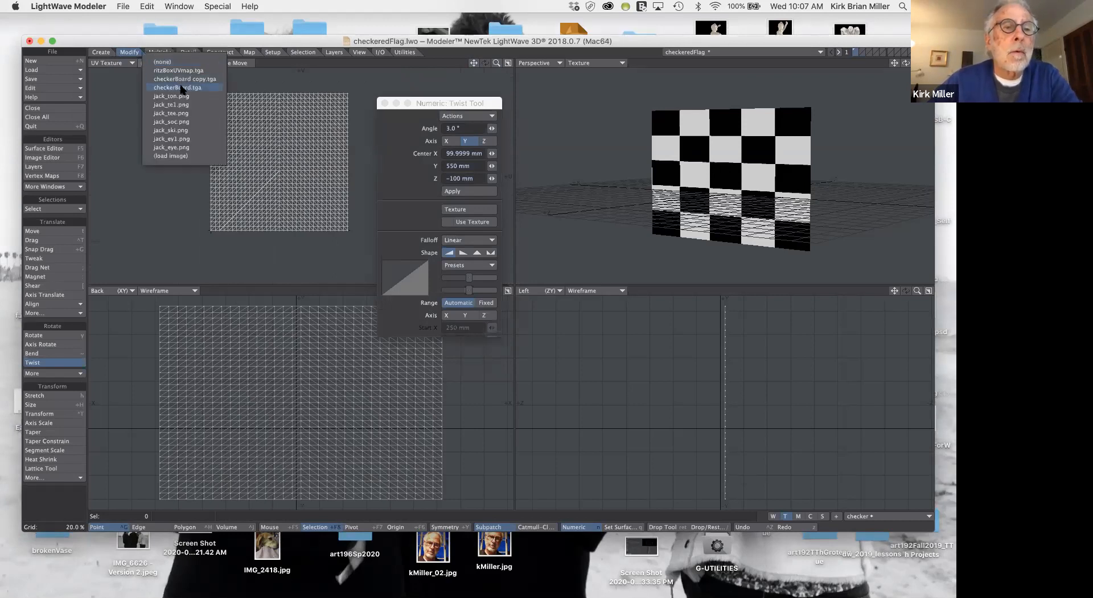
click(181, 87)
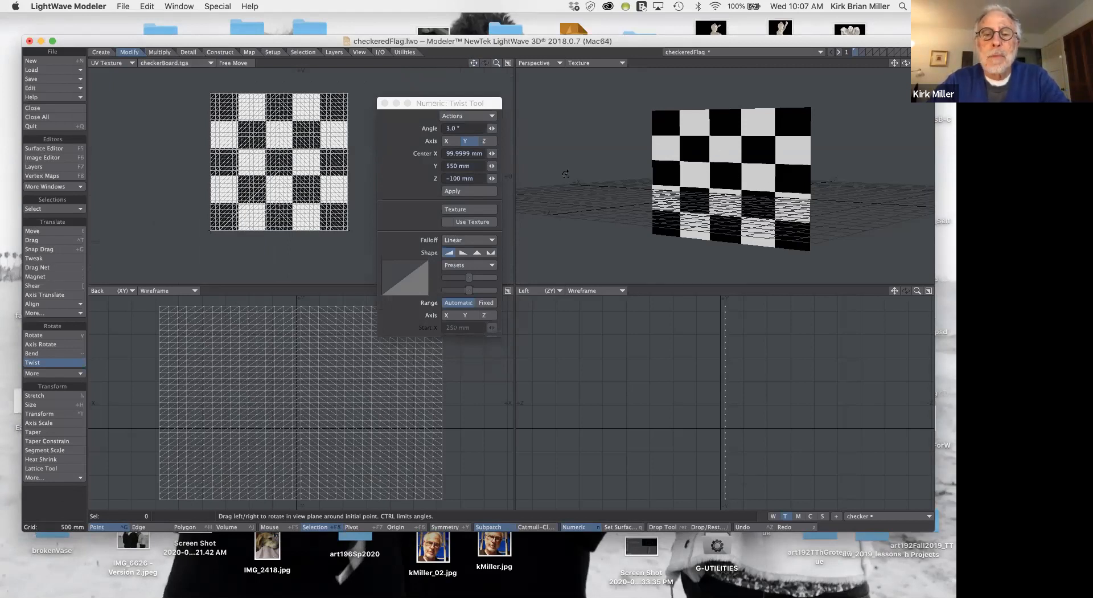
Inspect the CheckeredFlag_02 surface's node graph and keep its material type as Standard.
click(67, 150)
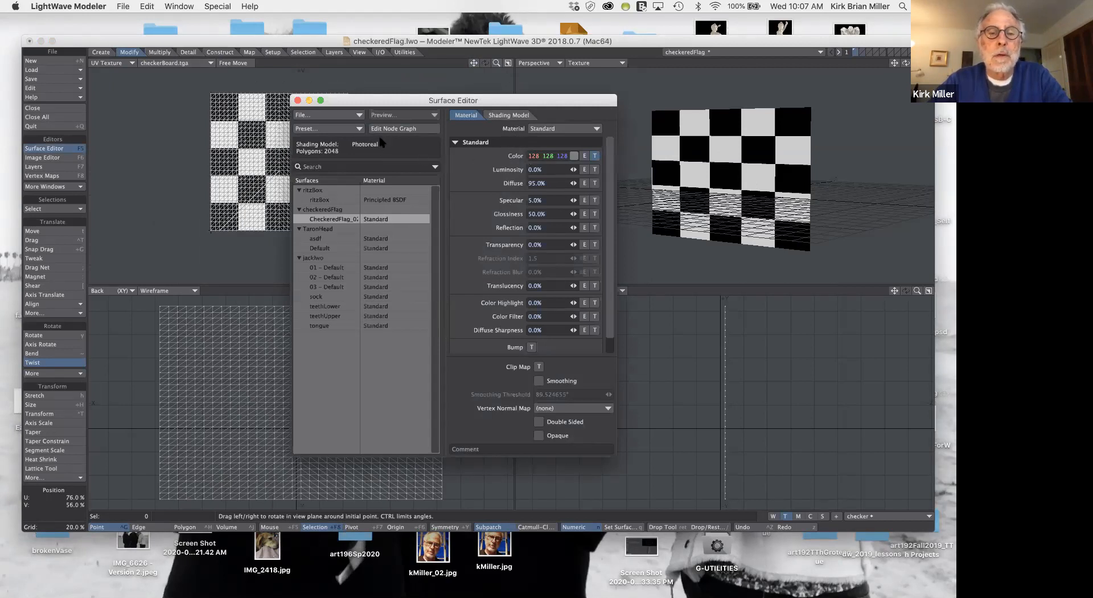
click(395, 129)
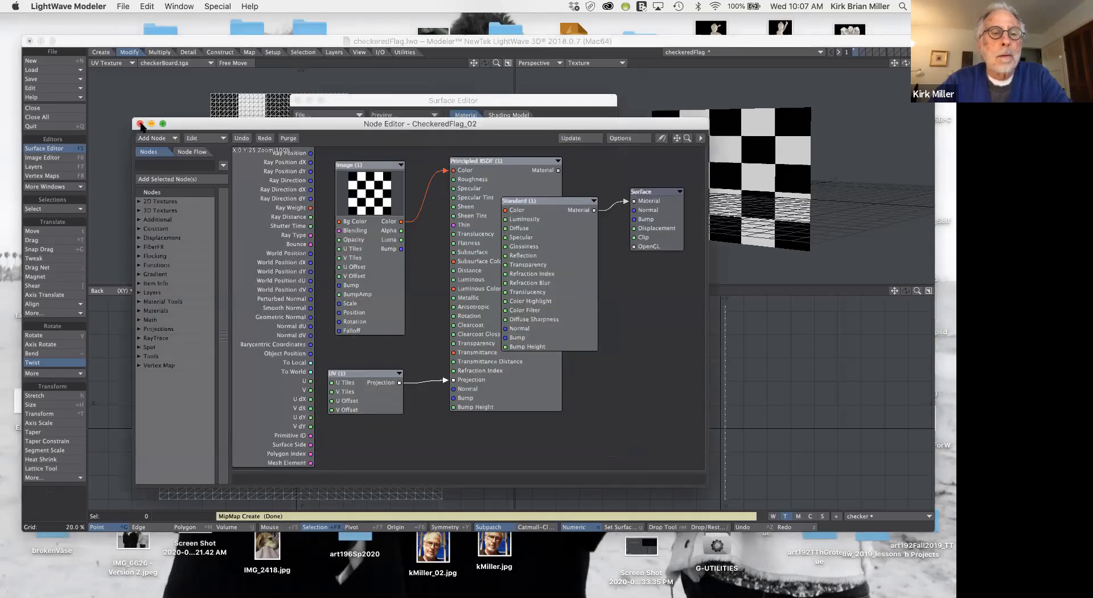
click(141, 123)
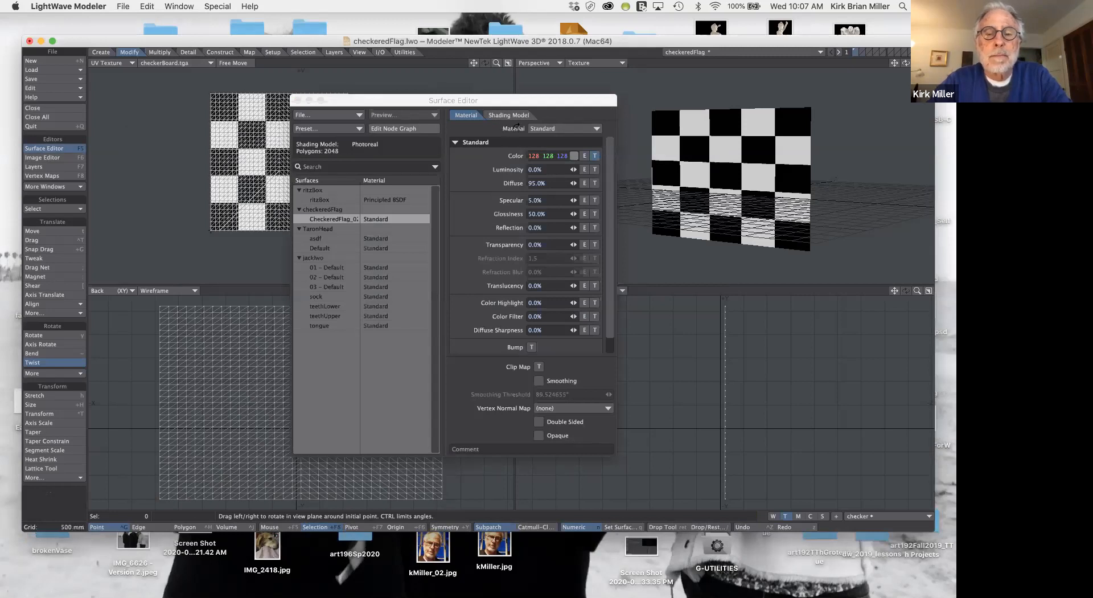
click(548, 128)
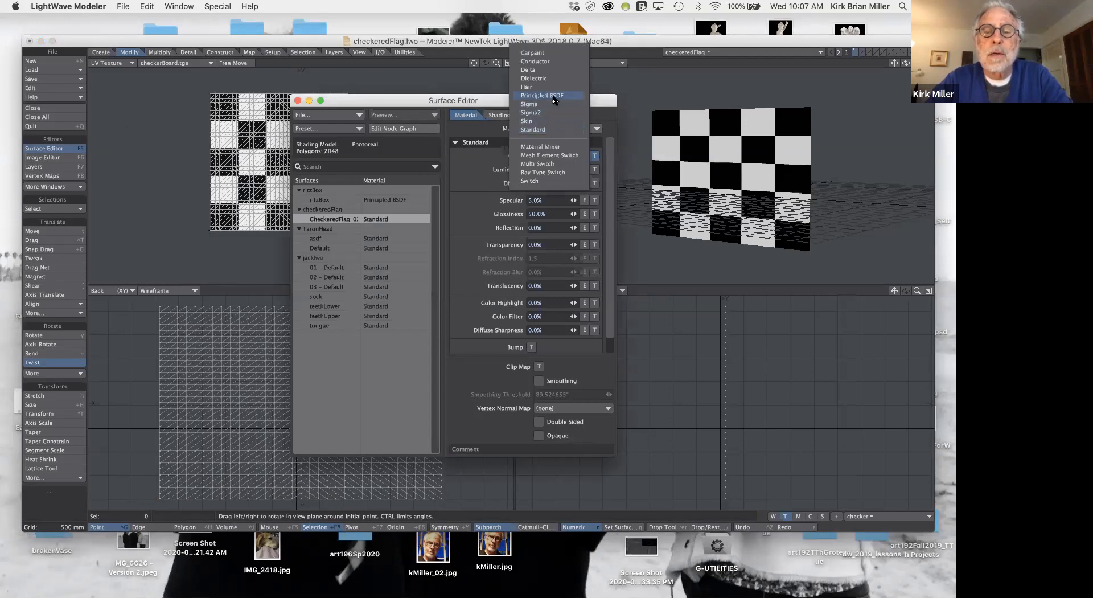
click(553, 130)
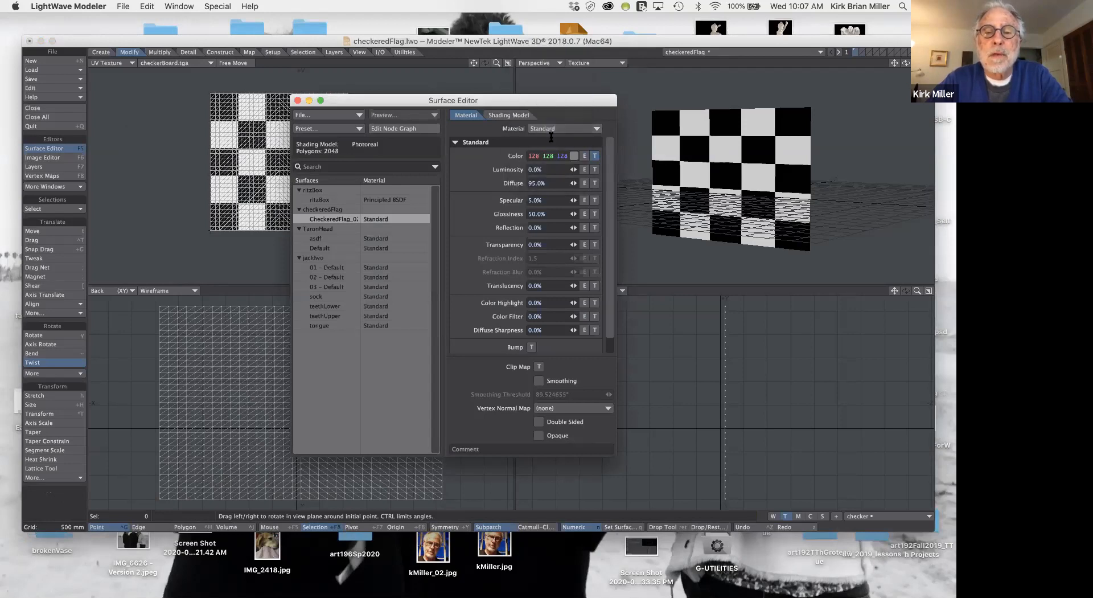
Review the surface's color texture, keeping UV projection and the checker UV map, and close the texture and surface editors.
click(596, 156)
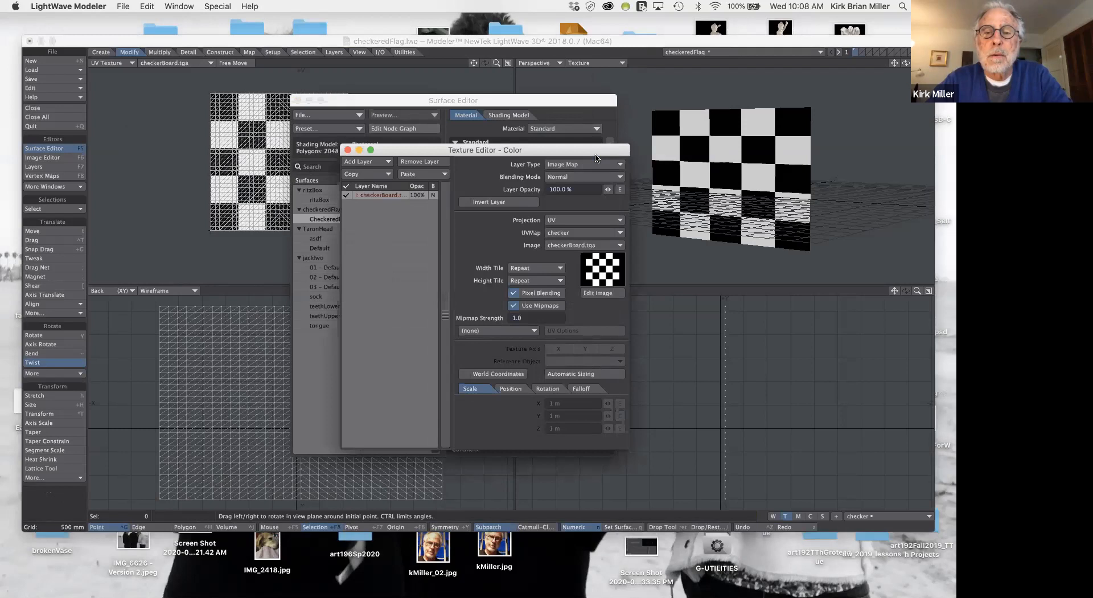
click(552, 218)
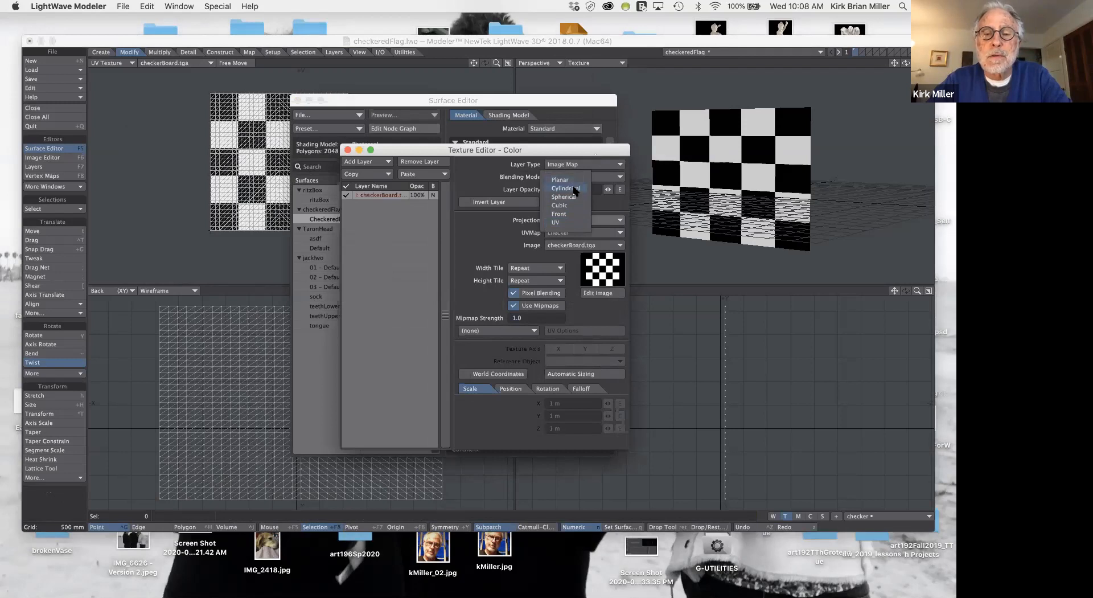
click(570, 226)
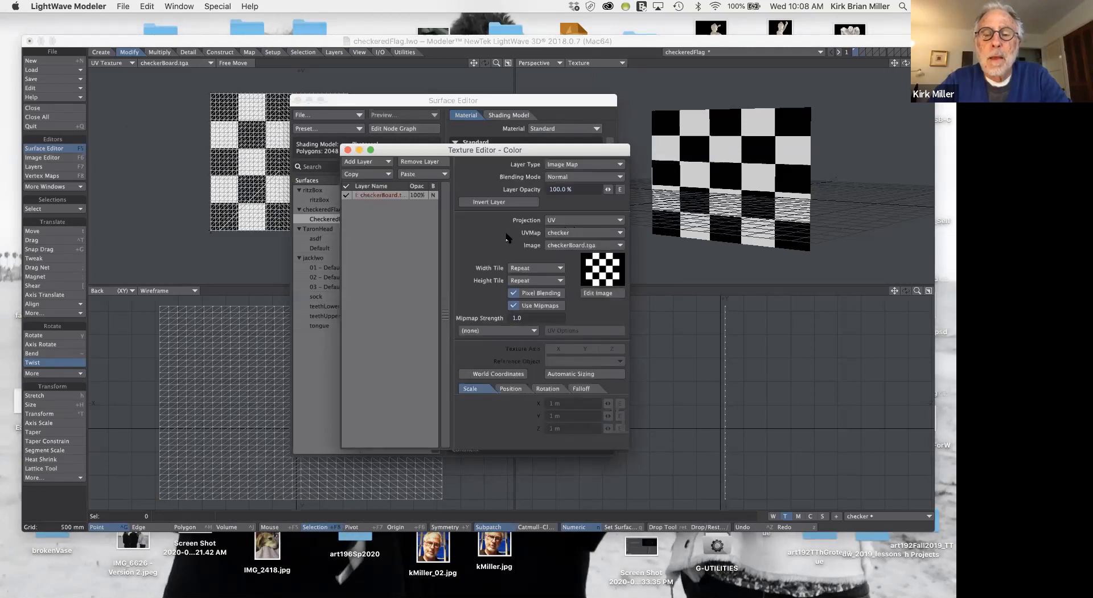
click(595, 236)
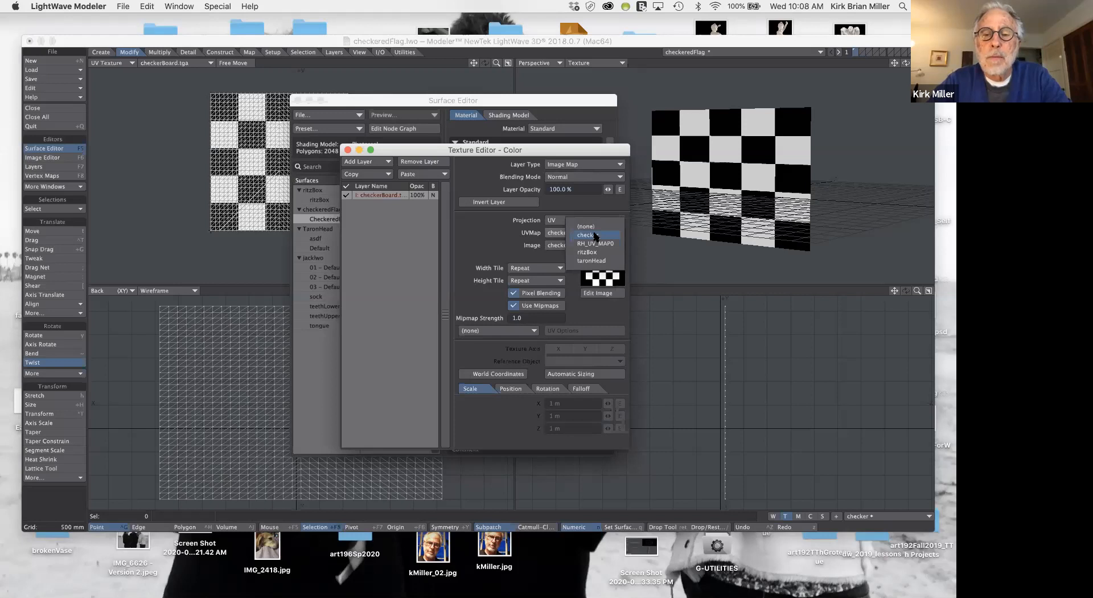
click(595, 235)
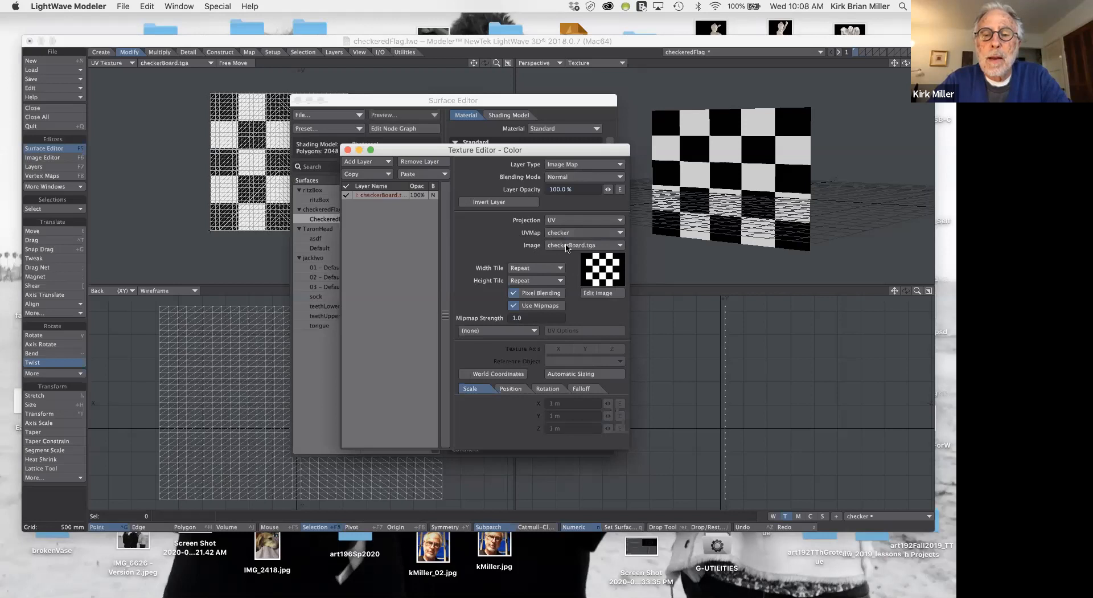
click(347, 150)
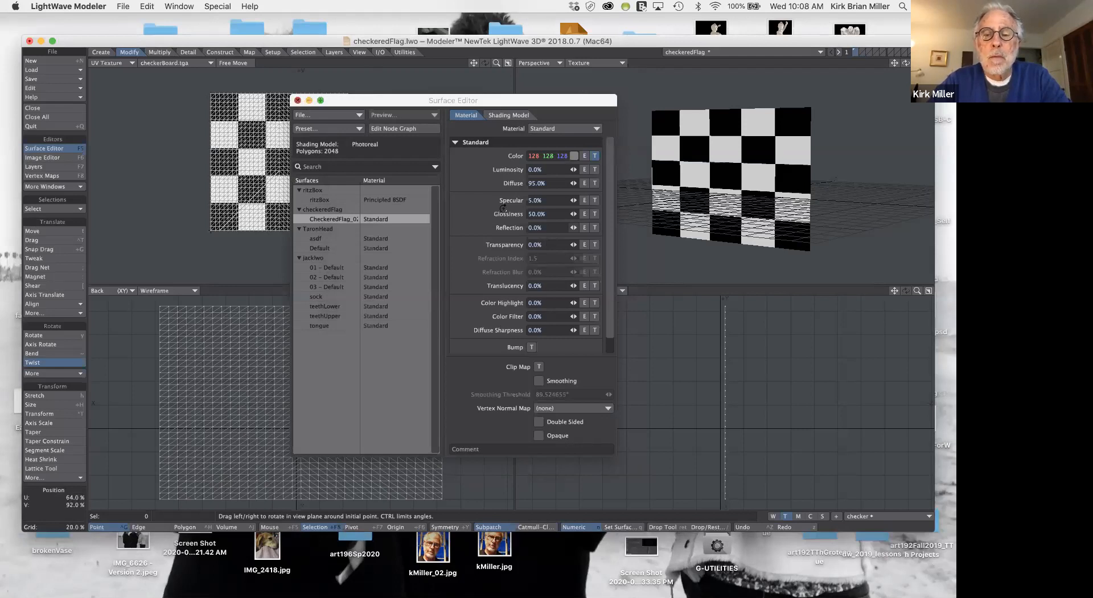
click(297, 100)
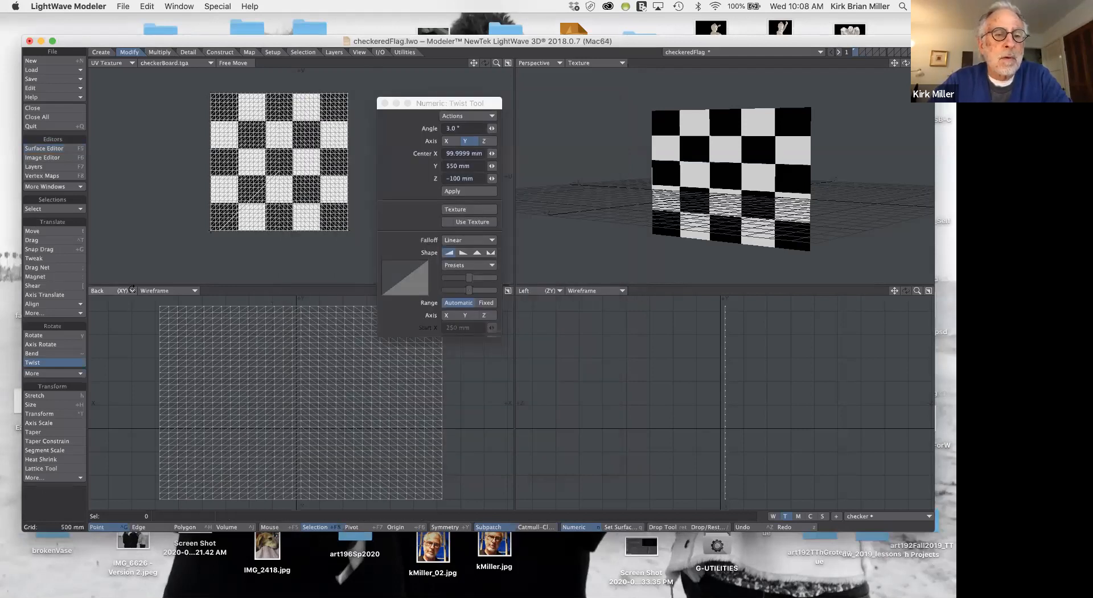
Return the UV Texture viewport to the Top view and reactivate the Twist tool with no points selected.
click(114, 64)
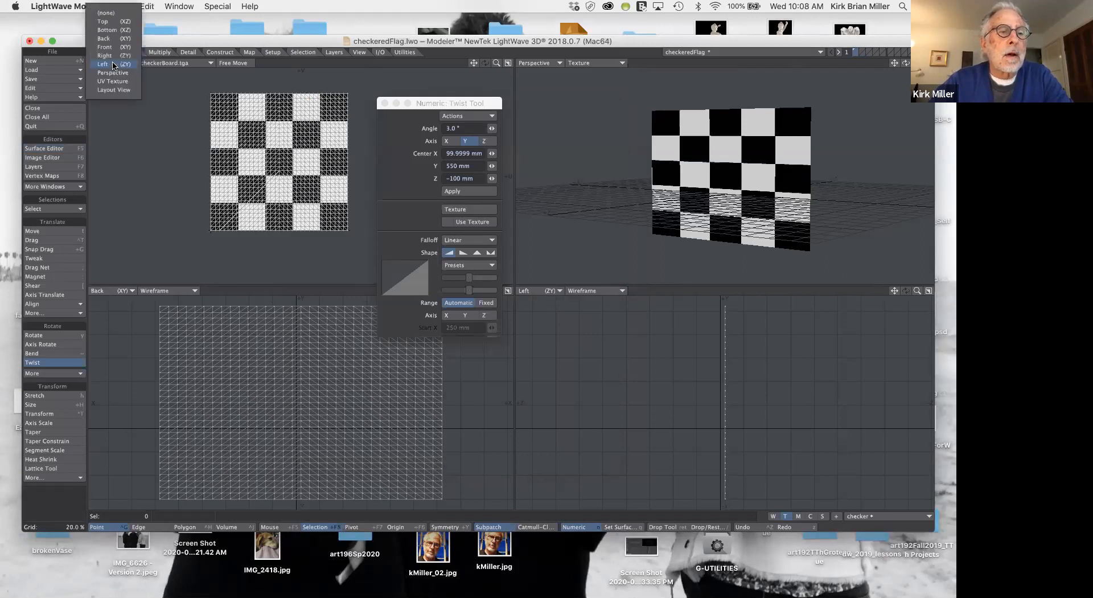
click(116, 22)
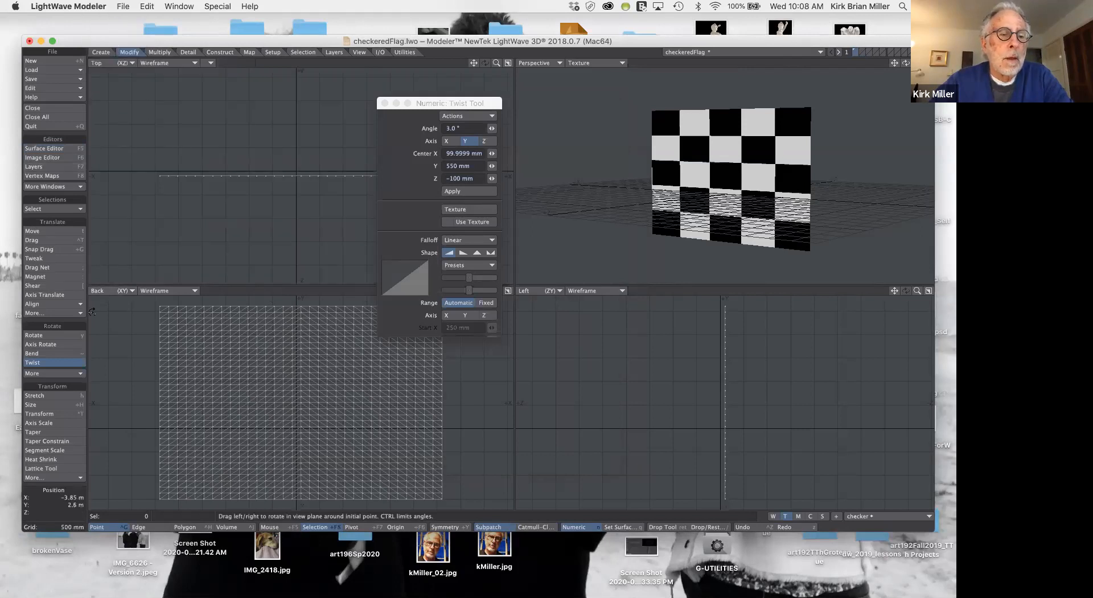
click(54, 363)
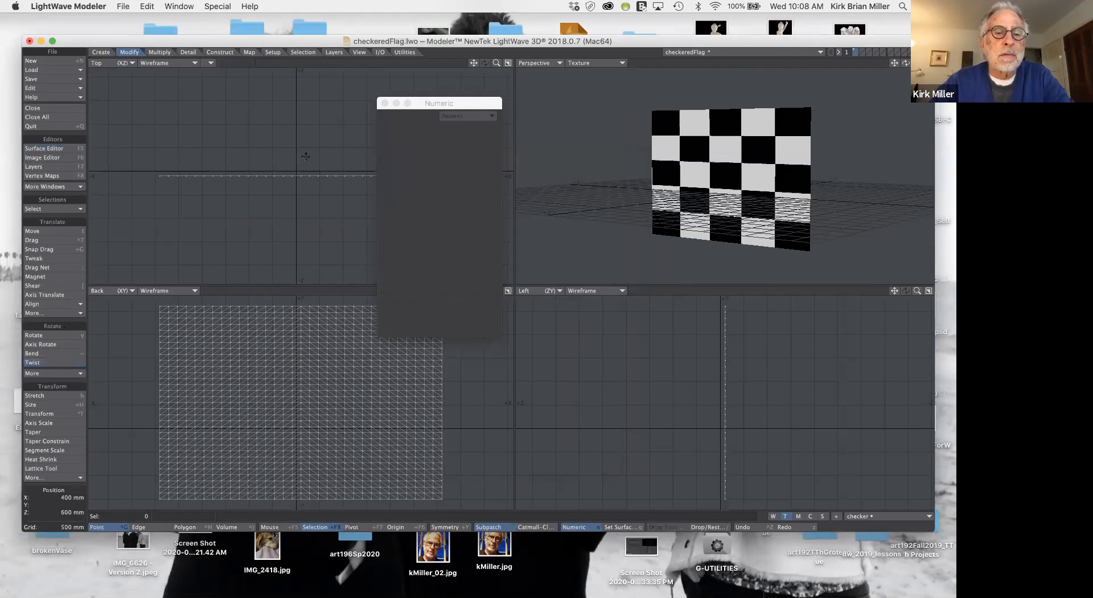
drag(293, 175, 318, 170)
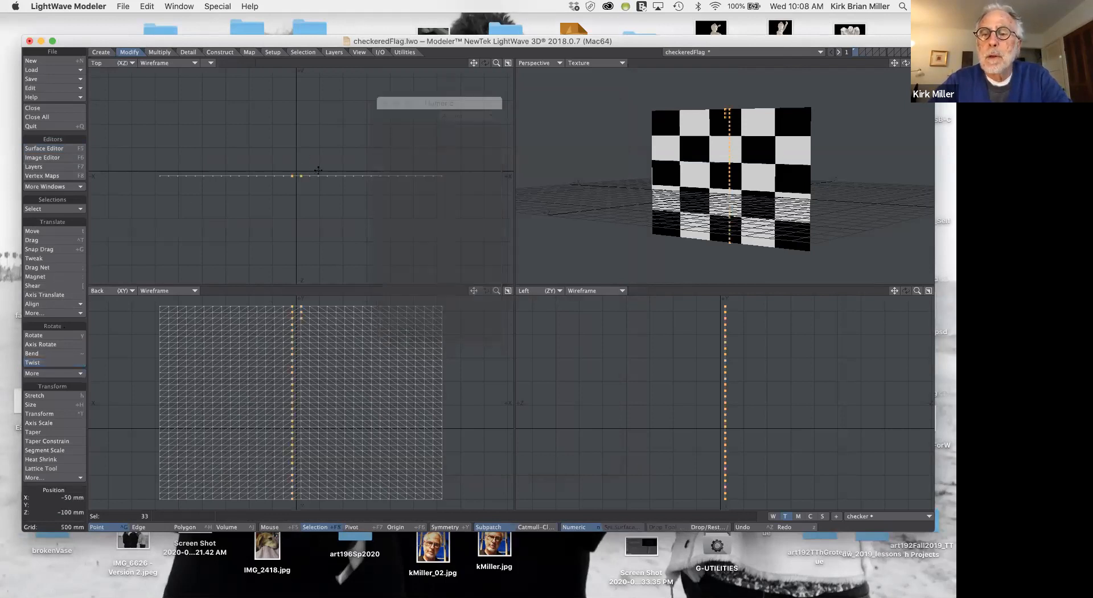
click(56, 502)
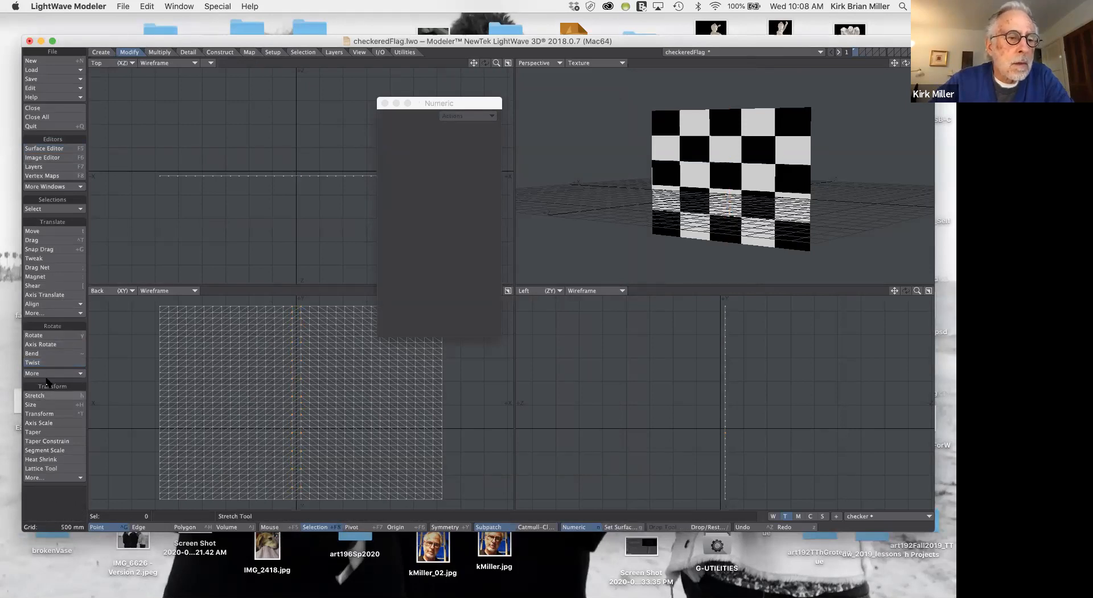
click(53, 345)
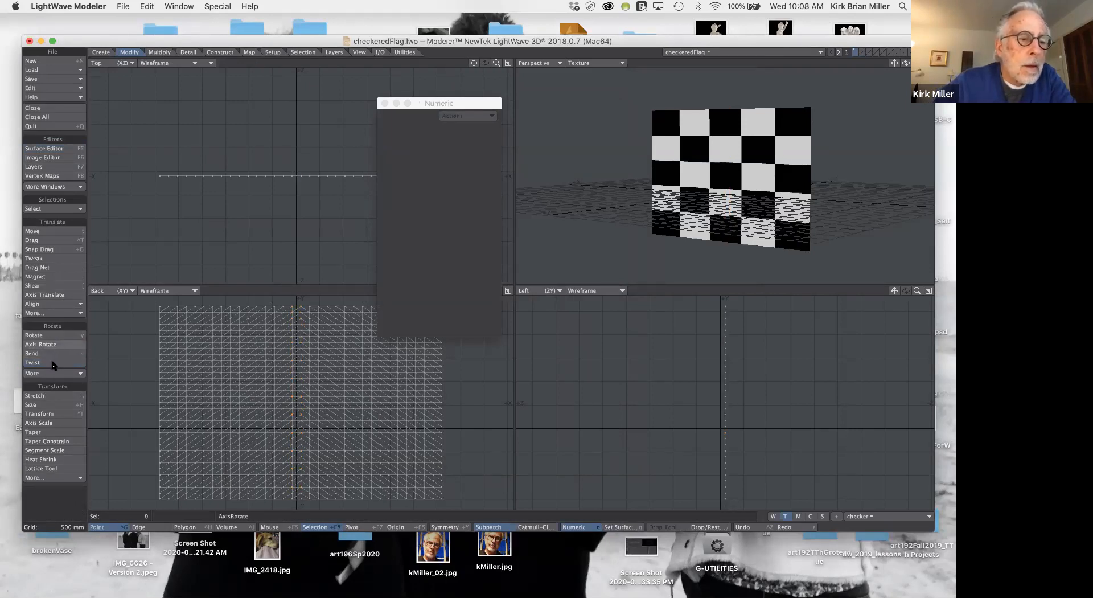
click(53, 363)
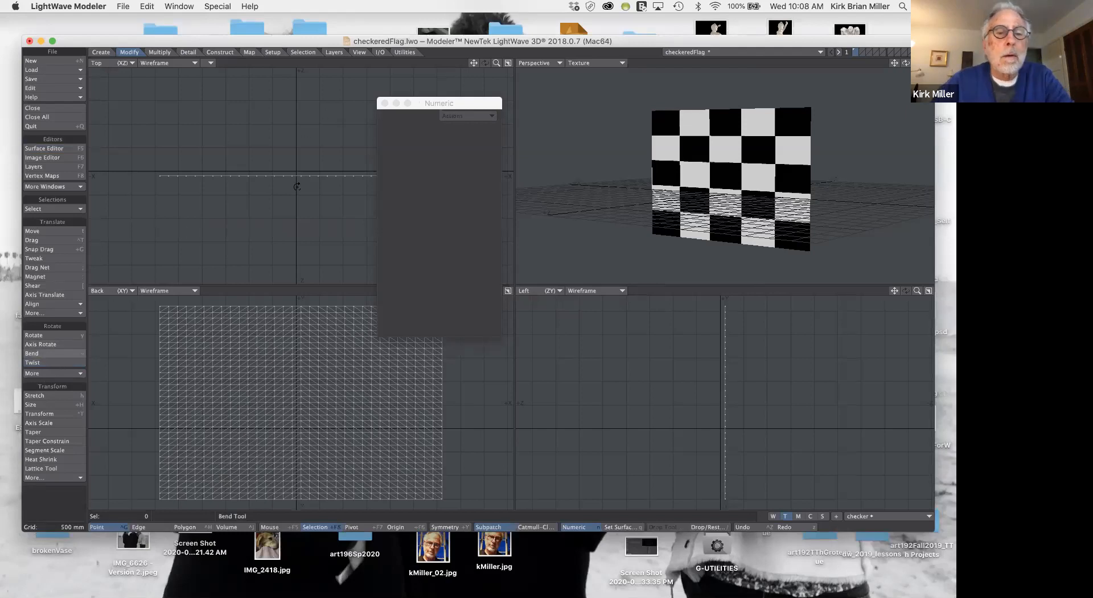
Try twisting the flag about the Y axis by about 140° from its center in the Top view.
drag(301, 176, 328, 176)
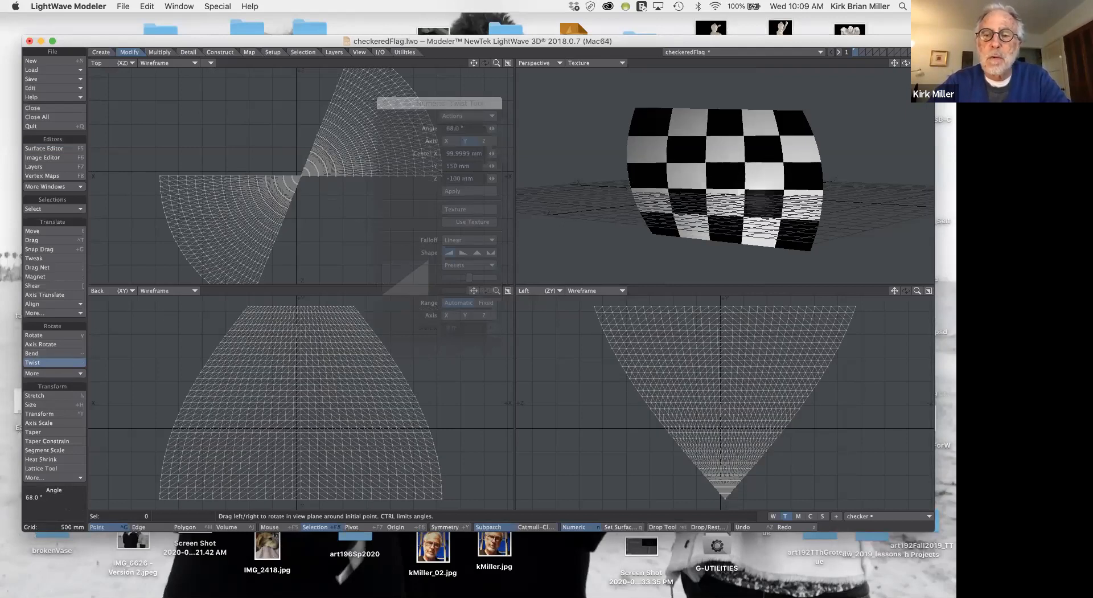
drag(328, 176, 315, 176)
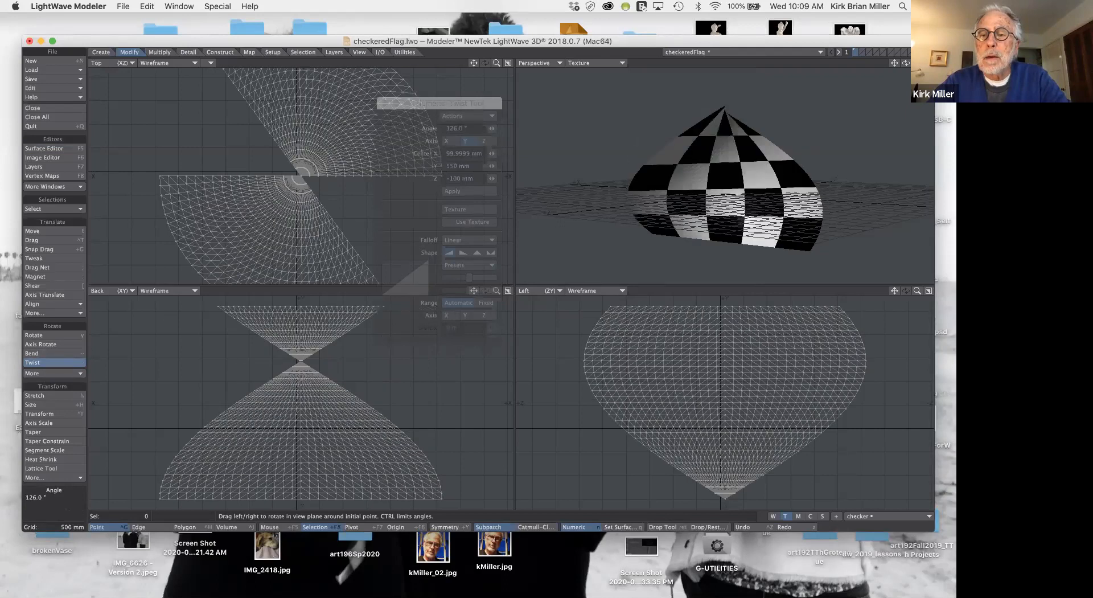
drag(337, 176, 301, 175)
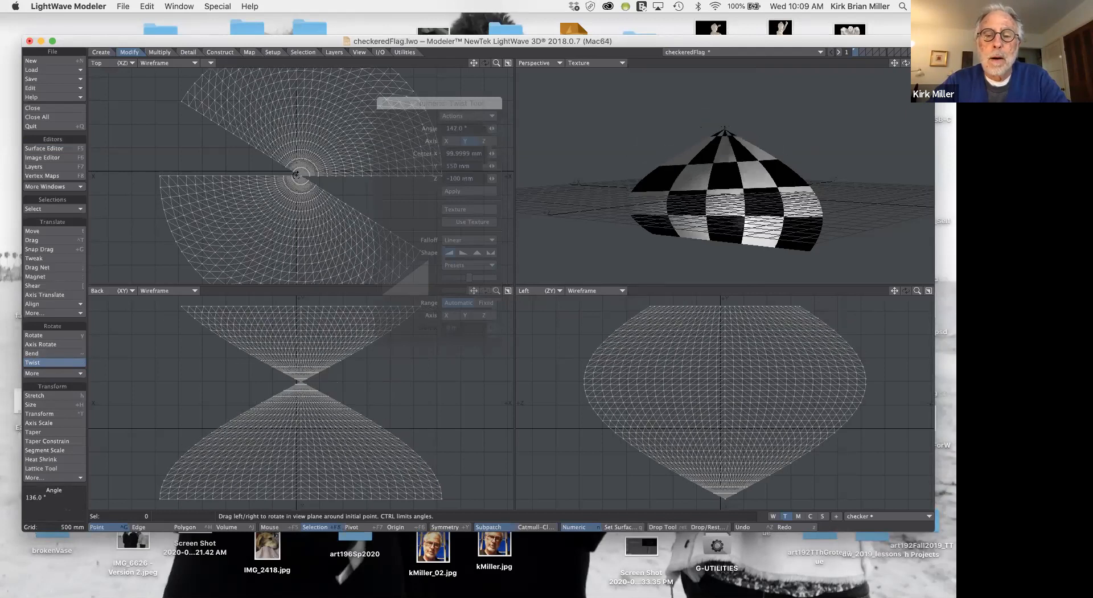
Try twisting the flag about the X axis by -30° in the Left view, and undo the twist.
drag(722, 399, 718, 399)
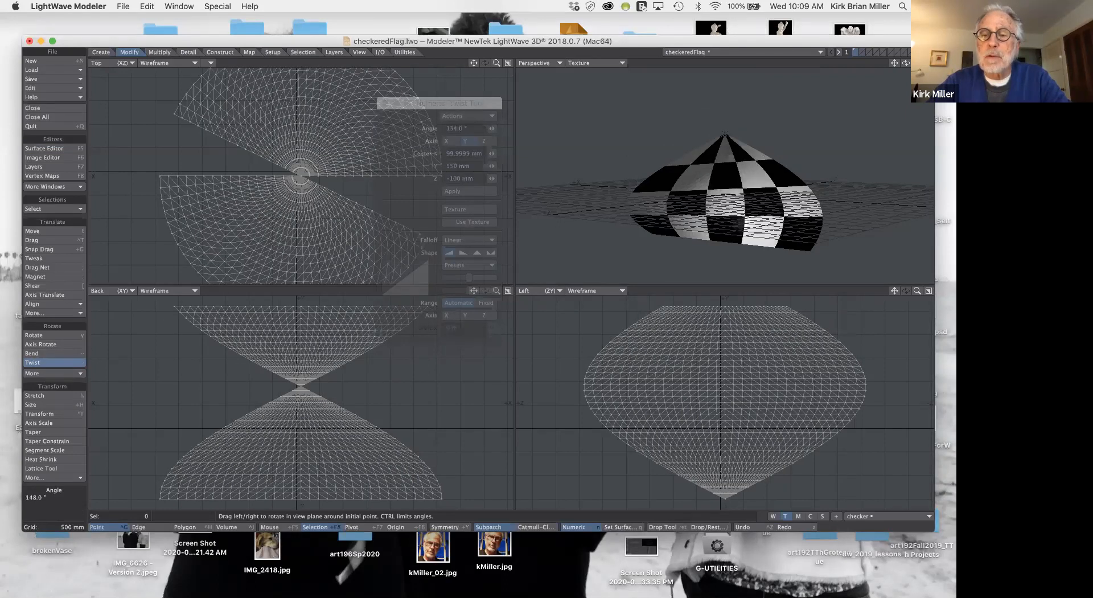
drag(808, 400, 723, 400)
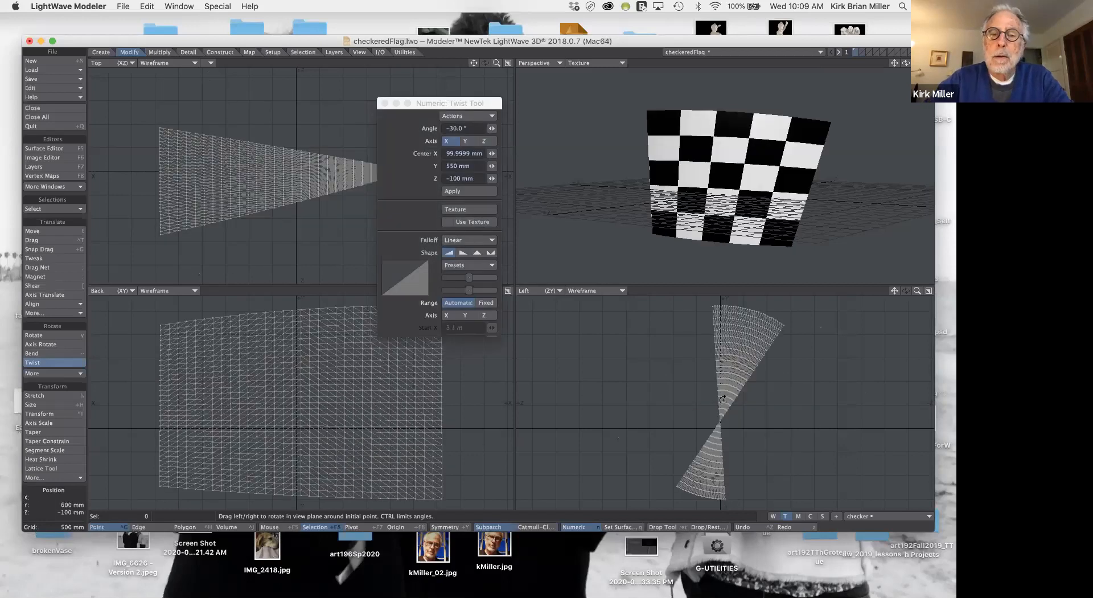
key(super+z)
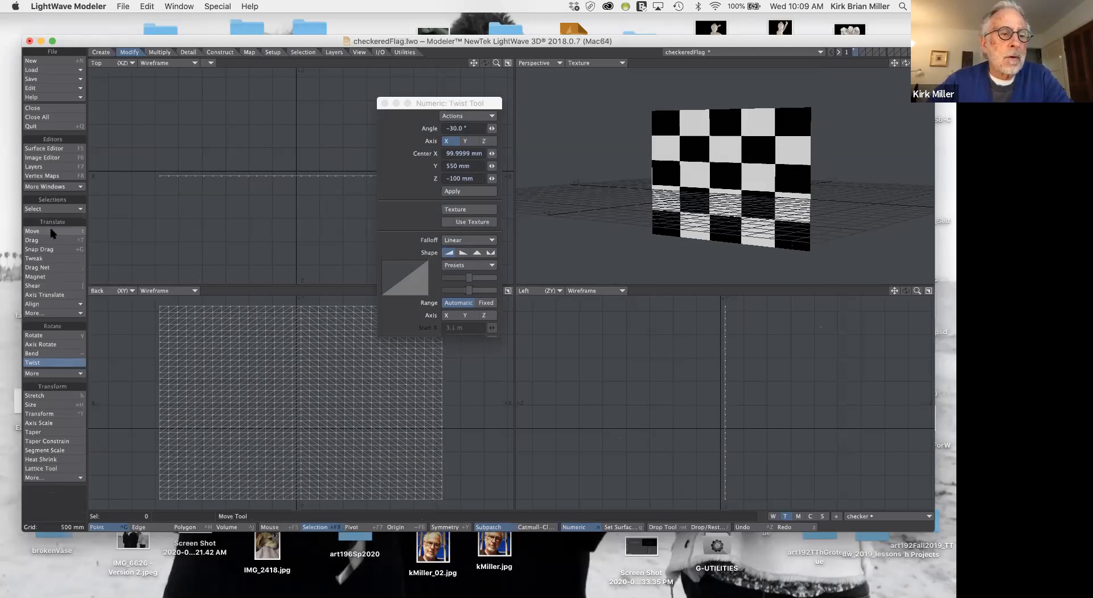
Reopen the CheckeredFlag_02 surface's color texture and set its projection to Planar.
click(52, 148)
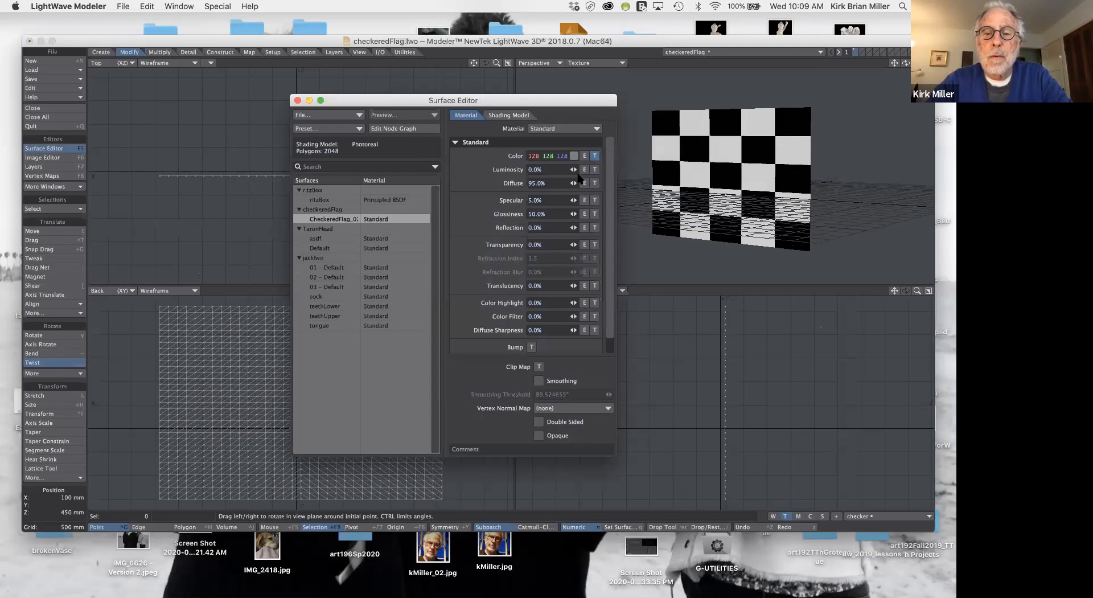
click(595, 156)
click(578, 221)
click(579, 177)
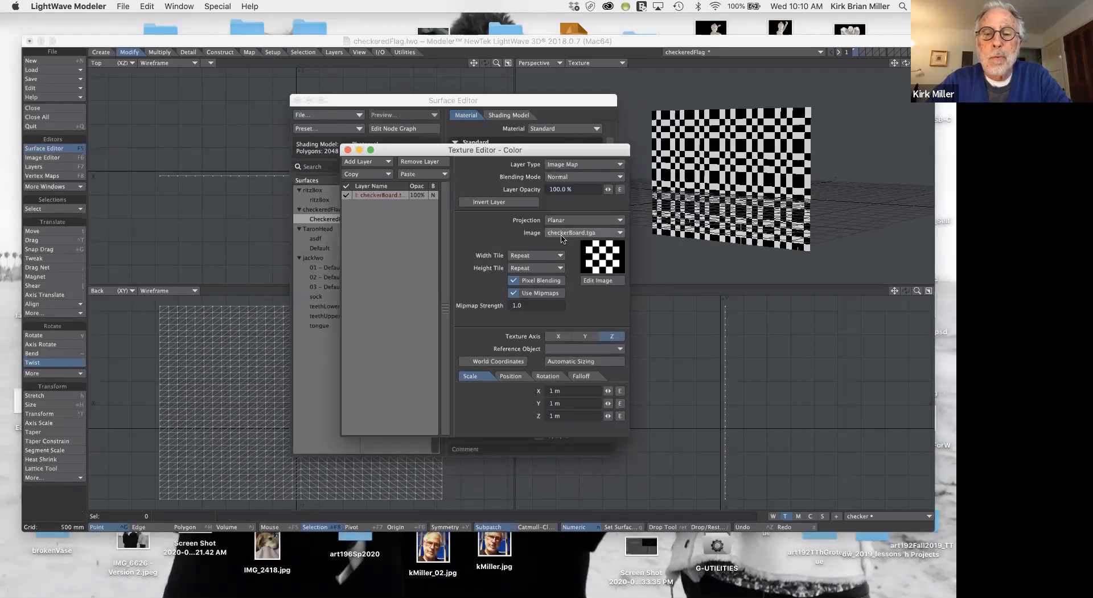
Set the checkerboard texture's width and height tiling to Reset, and fit it to the flag with automatic sizing.
click(535, 254)
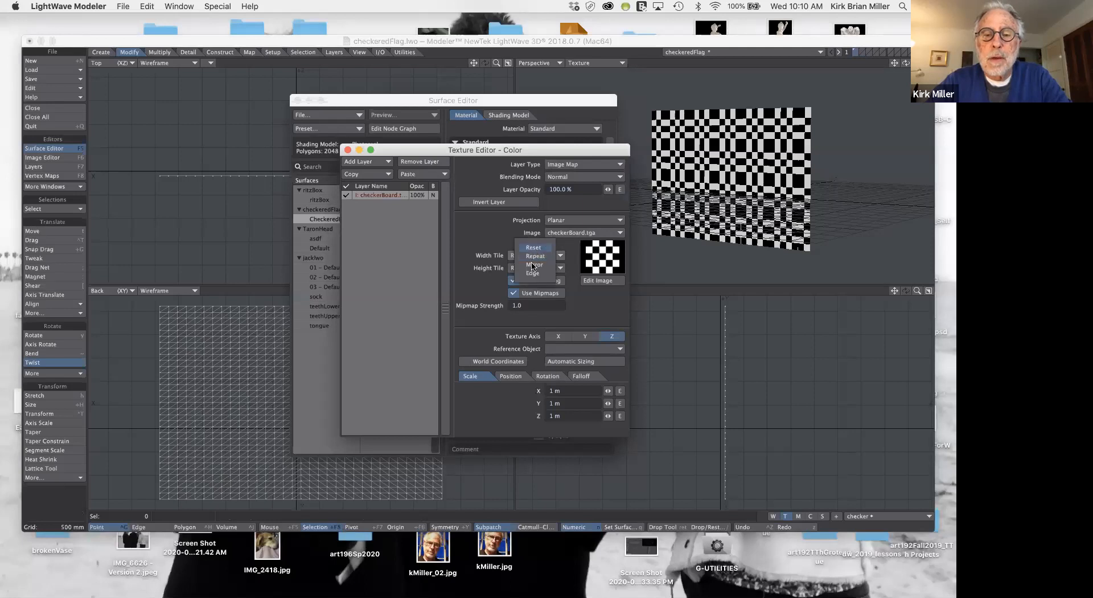
click(533, 260)
click(536, 268)
click(532, 256)
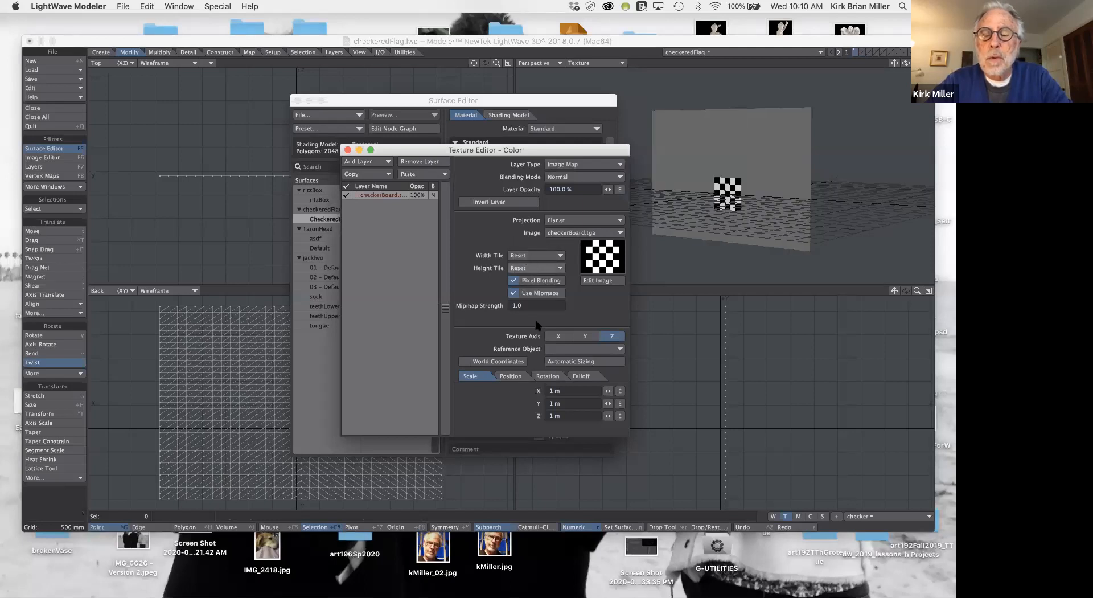
click(567, 365)
Move the color Texture Editor aside and close the Surface Editor to uncover the viewports.
drag(512, 150, 433, 151)
drag(510, 151, 409, 151)
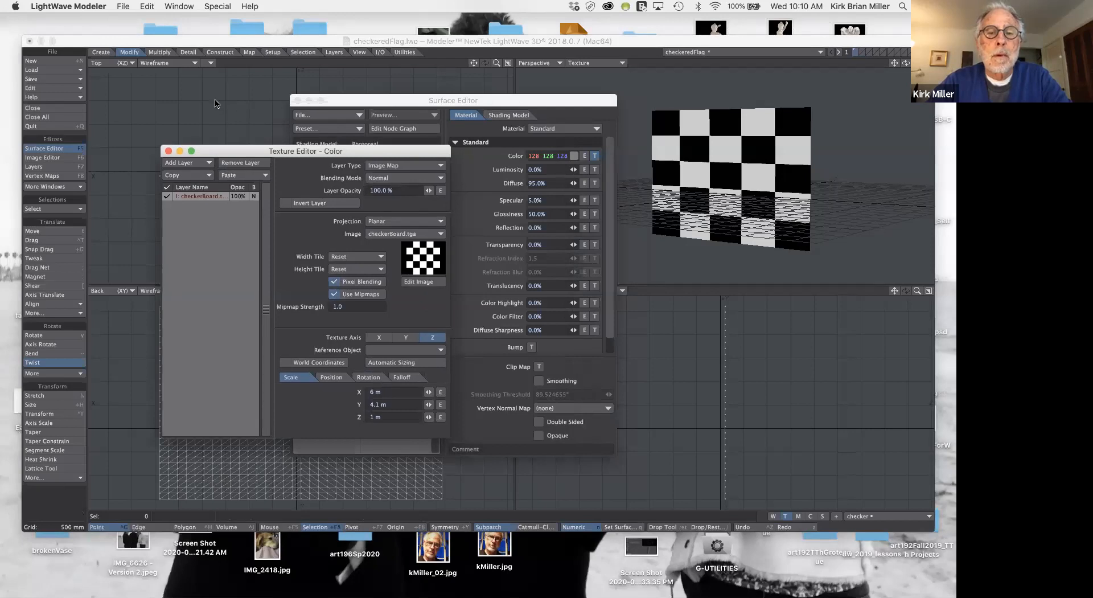
drag(298, 97, 215, 101)
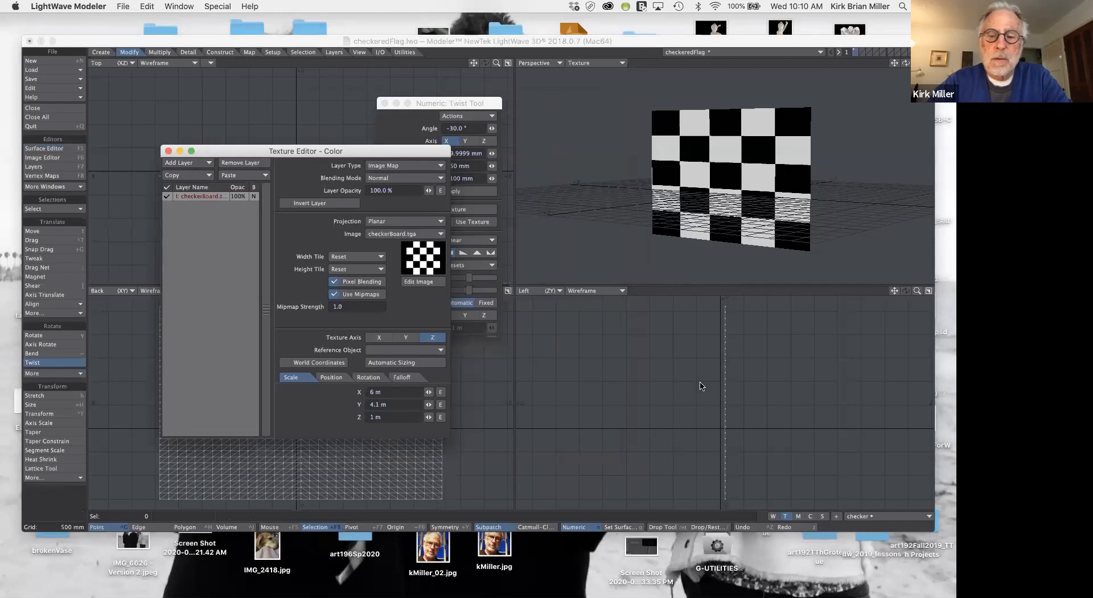
Try moving the flag by 500 mm in X, 1.35 m in Y and 250 mm in Z, and undo the move.
click(49, 231)
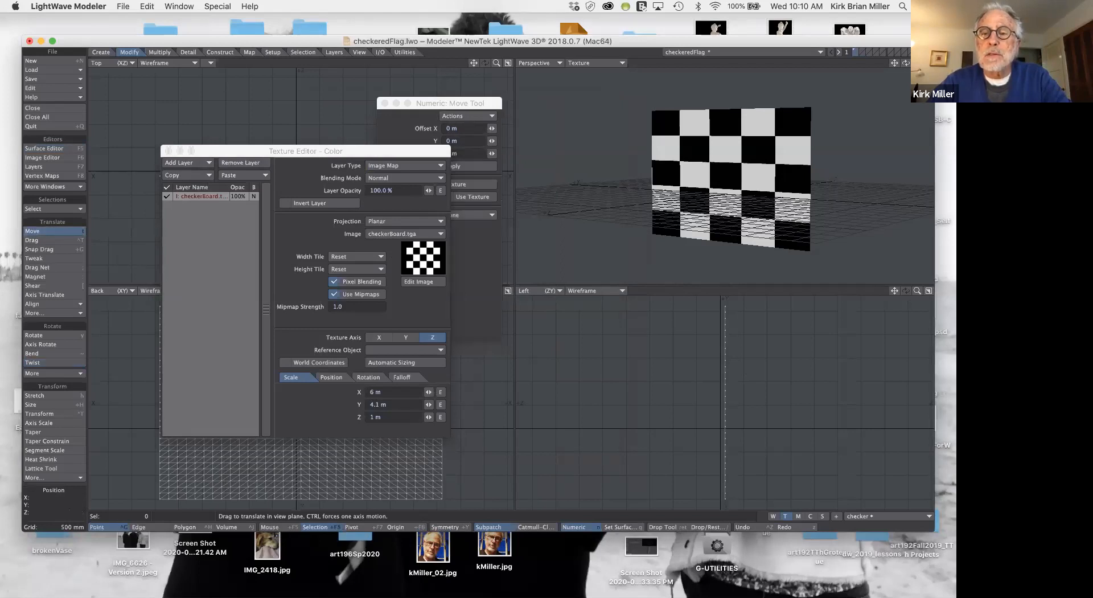
drag(732, 179, 736, 144)
key(super+z)
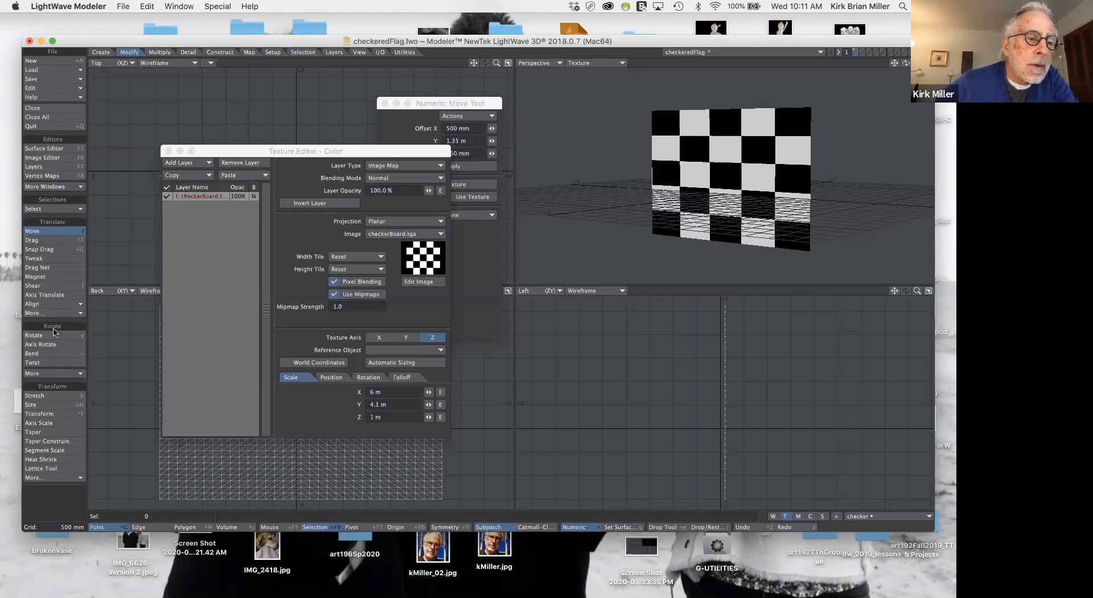
Try twisting the planar-mapped flag about the X axis by -113° in the Left view, and undo the twist.
click(44, 363)
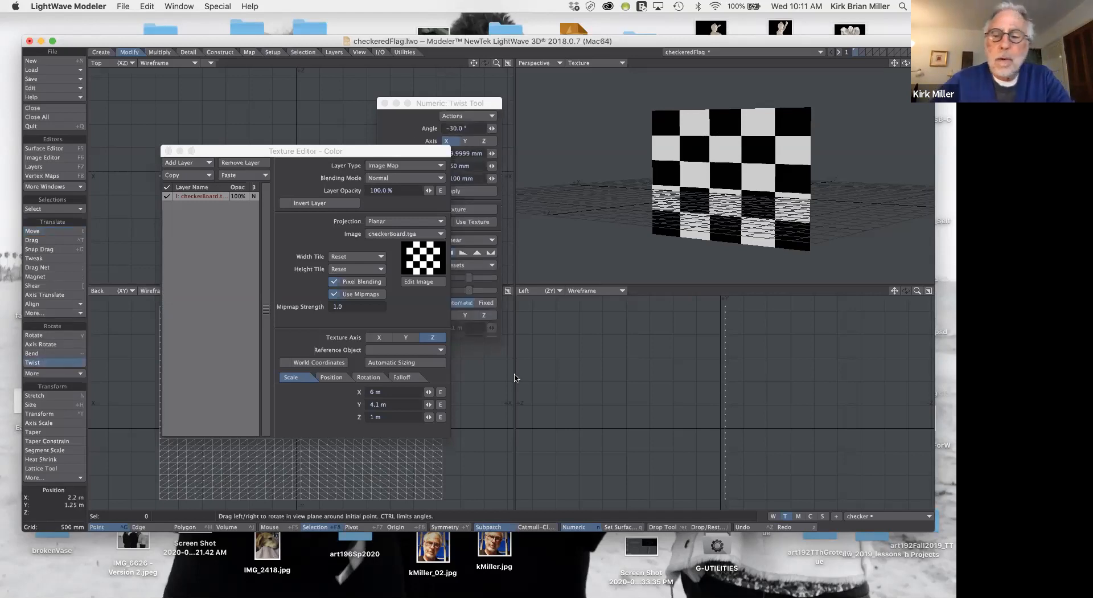
drag(727, 397, 762, 146)
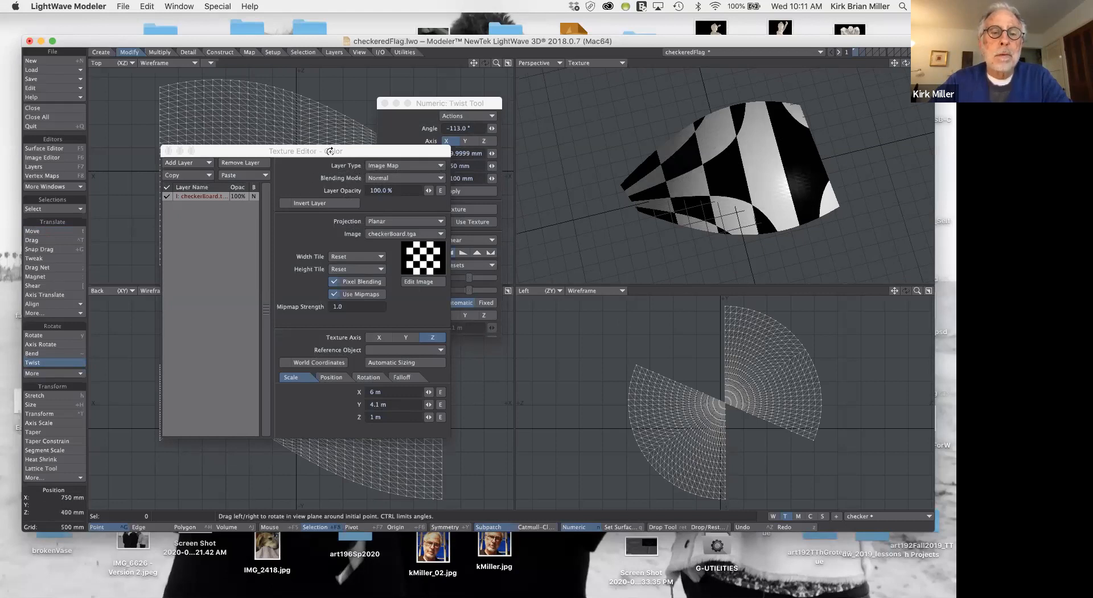
drag(329, 143, 436, 265)
drag(442, 229, 444, 227)
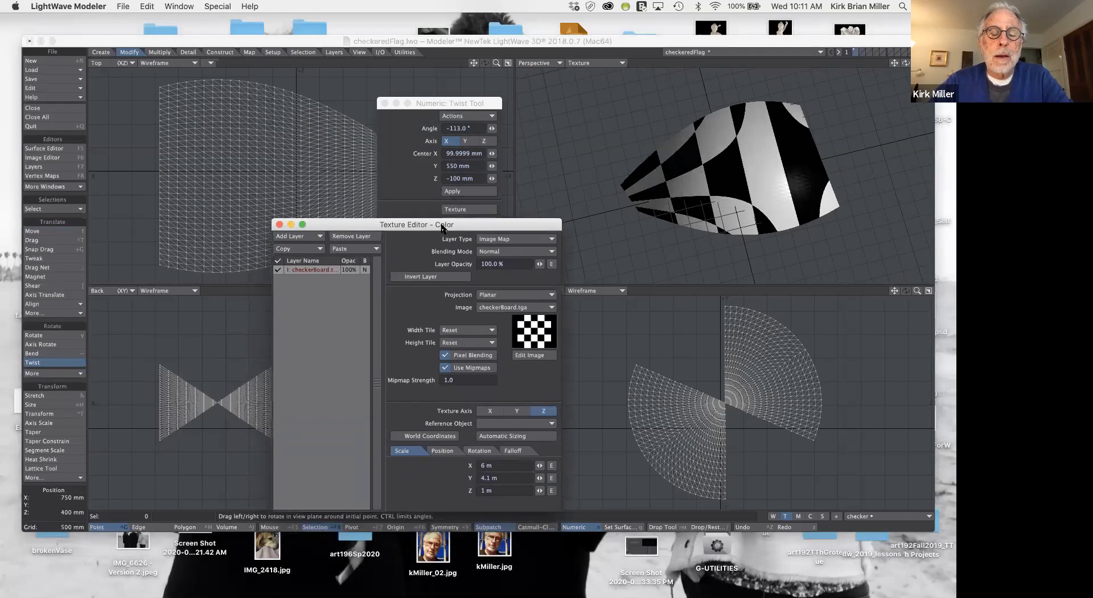
key(super+z)
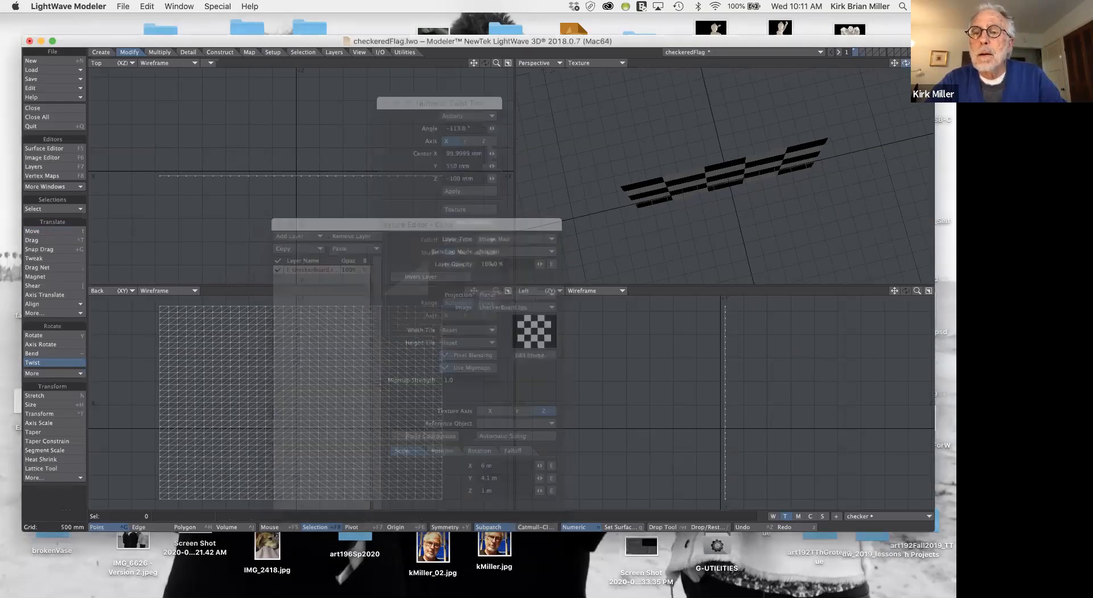
alt+drag(654, 225, 592, 154)
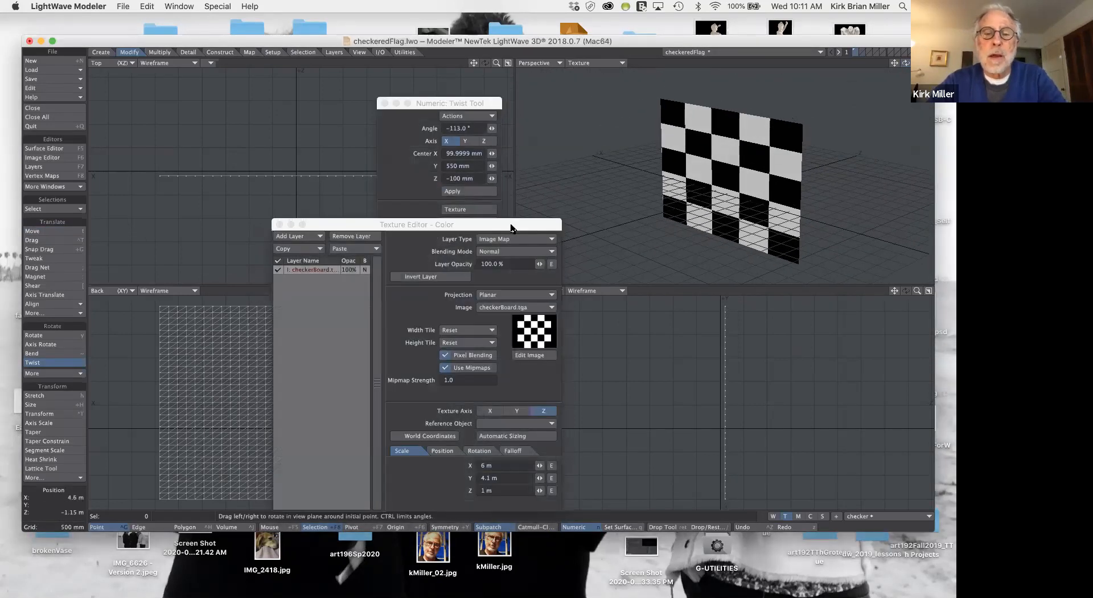
drag(511, 225, 472, 226)
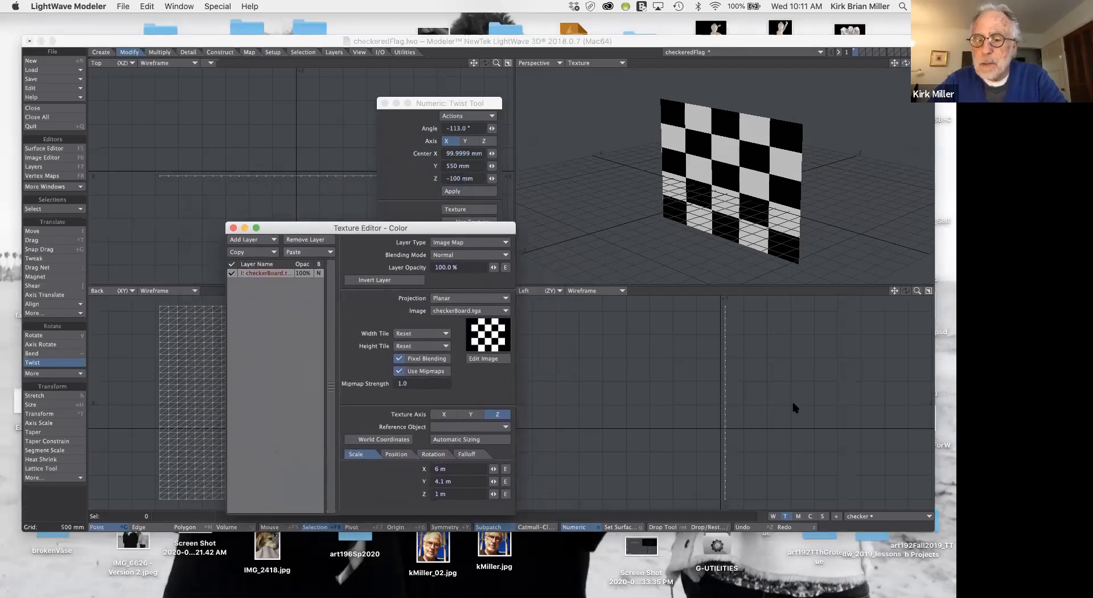
Try setting up a new UV texture map with Planar map type and Z axis, and dismiss it without creating the map.
click(784, 517)
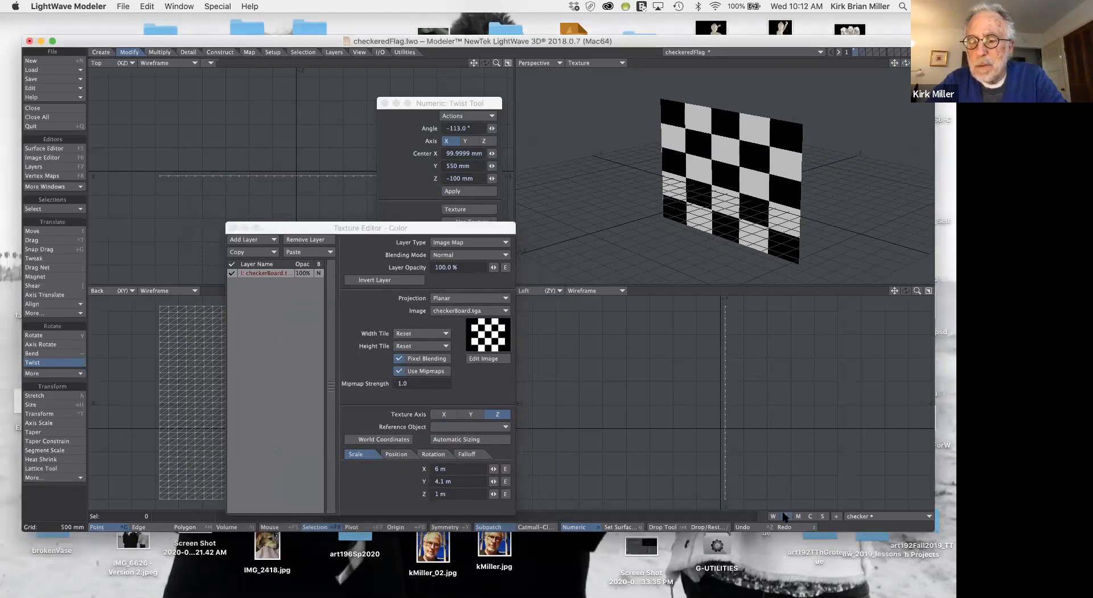
click(882, 517)
click(885, 528)
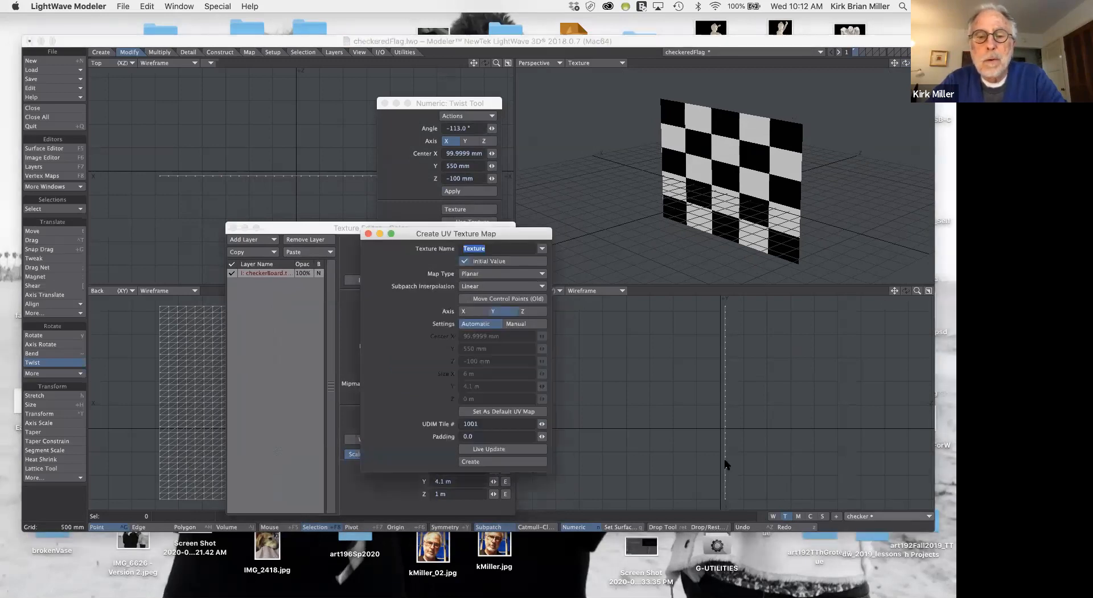
drag(527, 238, 565, 146)
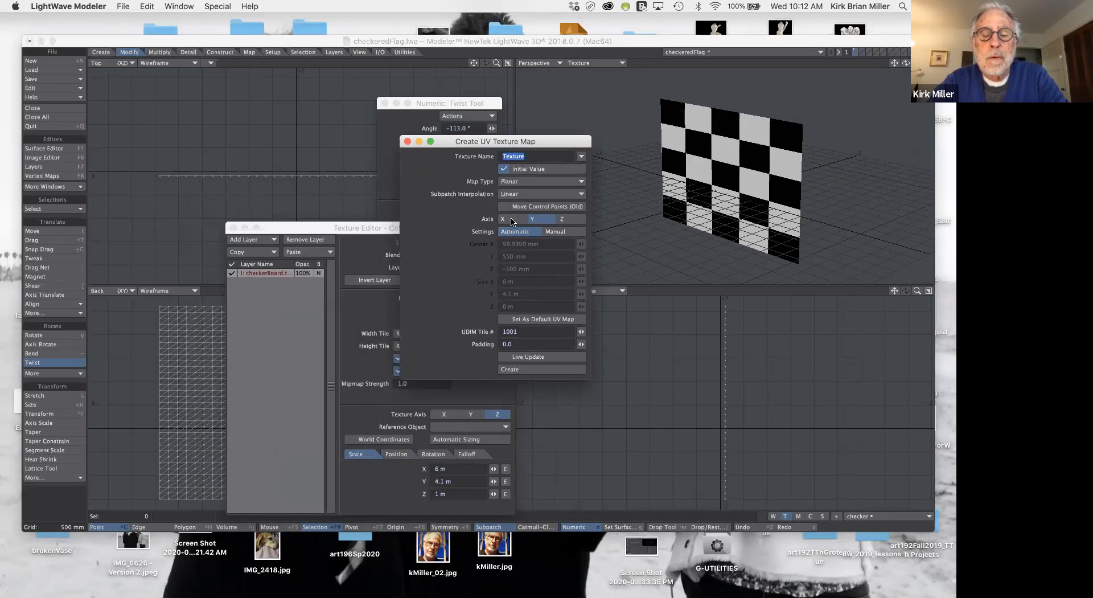
click(514, 184)
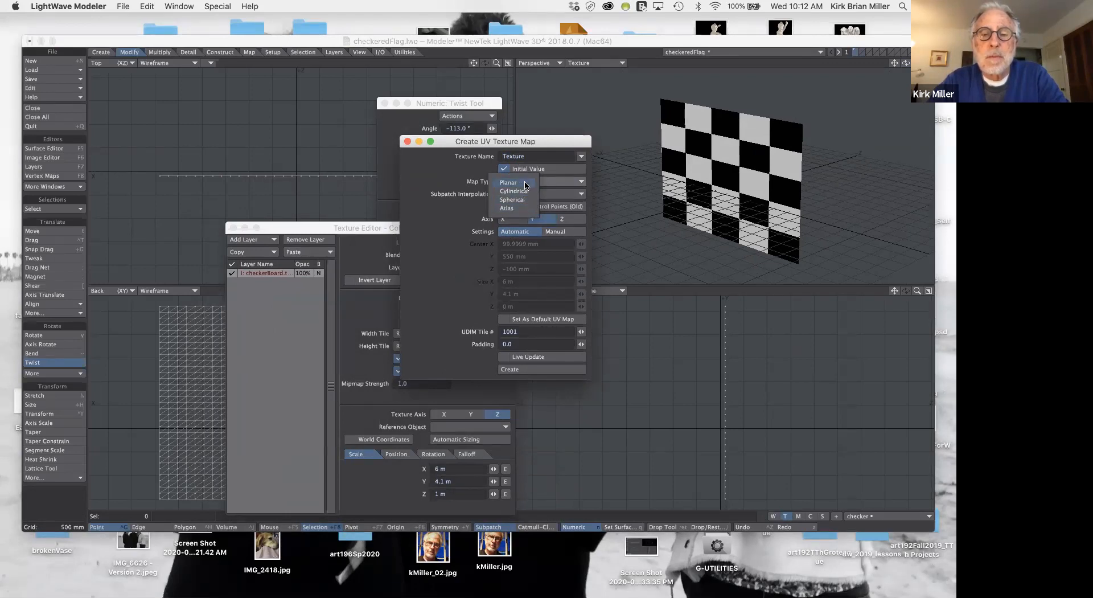
click(525, 184)
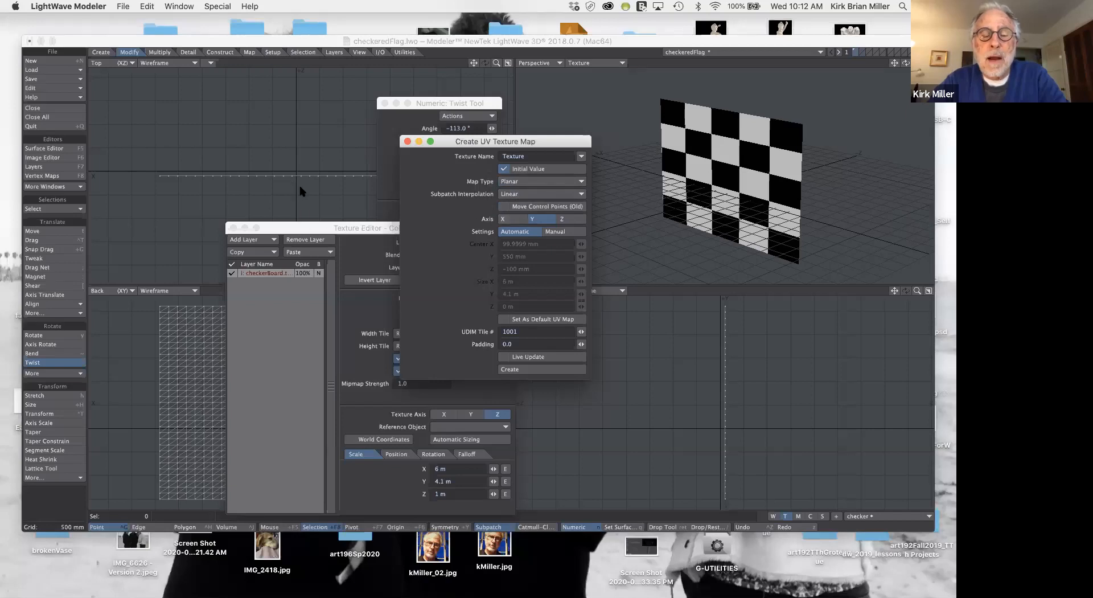
click(576, 220)
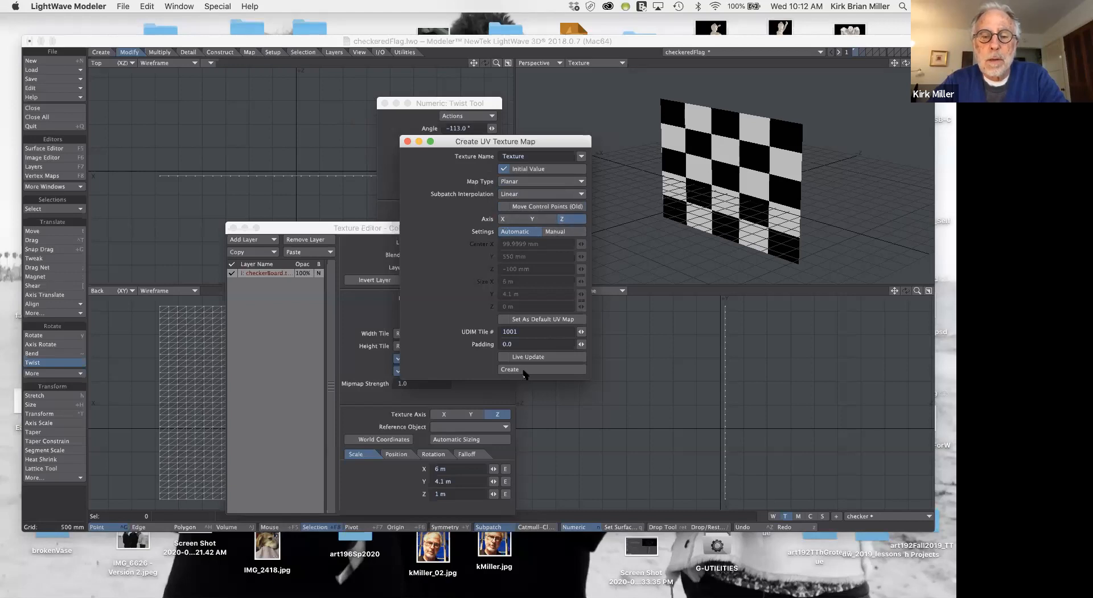
click(406, 142)
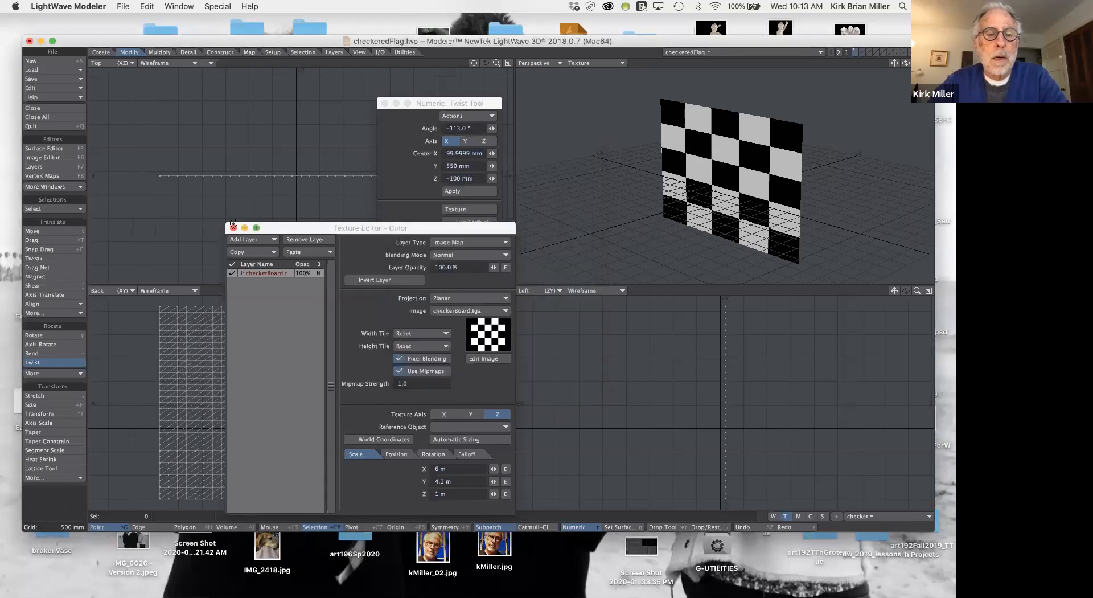
Close the Texture Editor and switch the current object to ritzBox, keeping the Numeric window clear of the box.
click(233, 228)
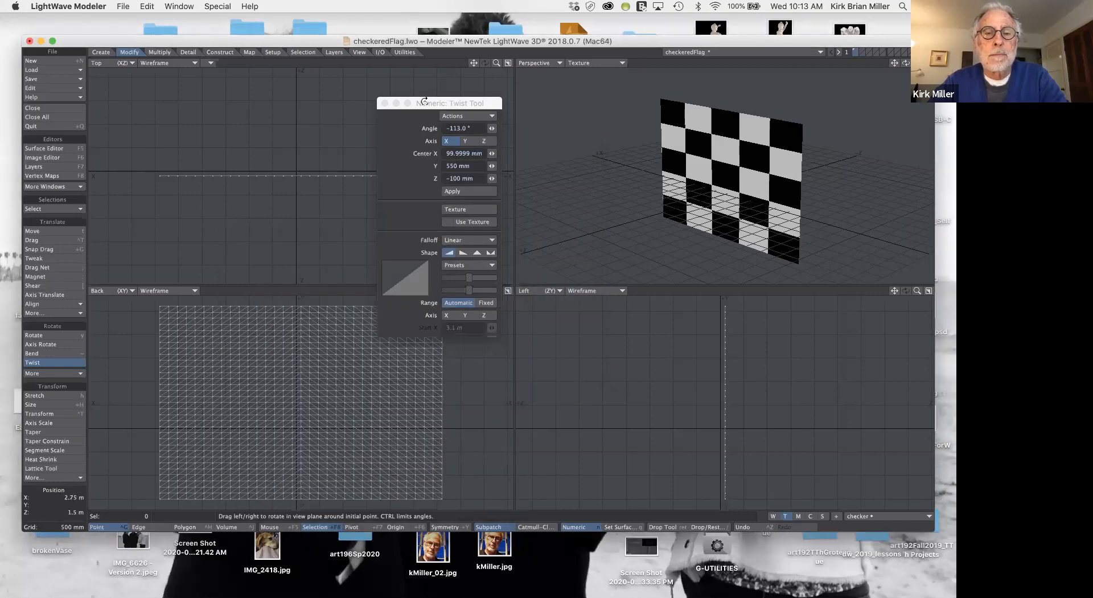
click(447, 104)
drag(446, 104, 531, 131)
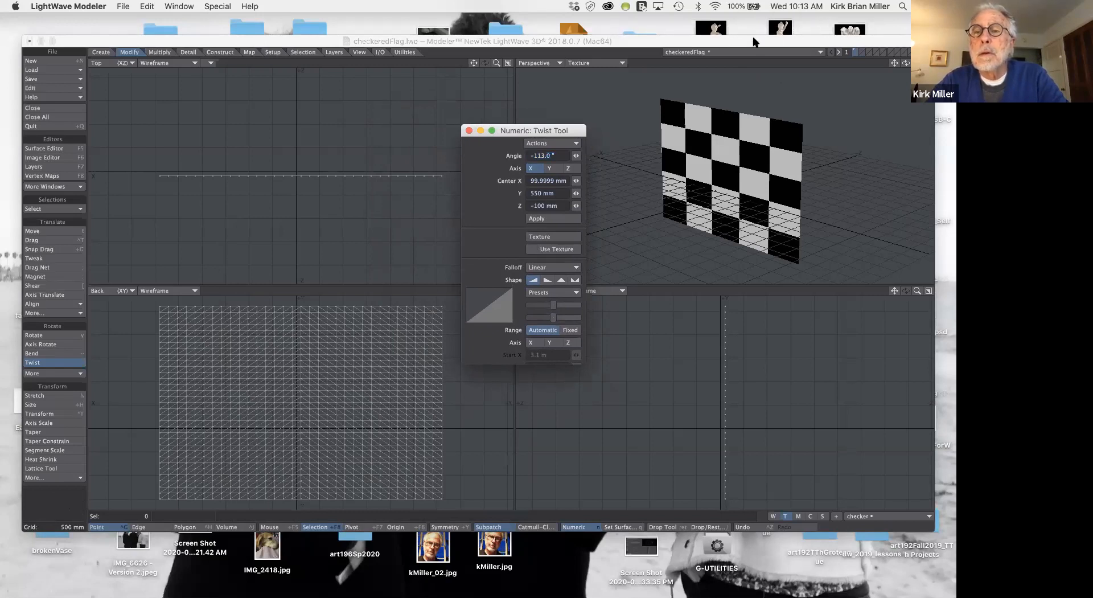
click(745, 54)
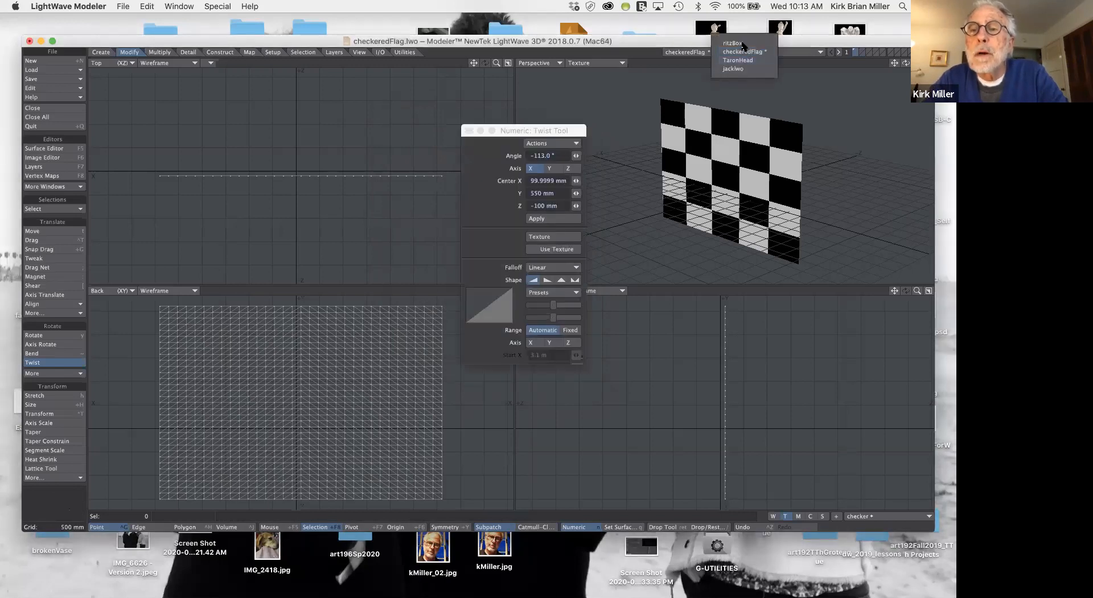
click(741, 44)
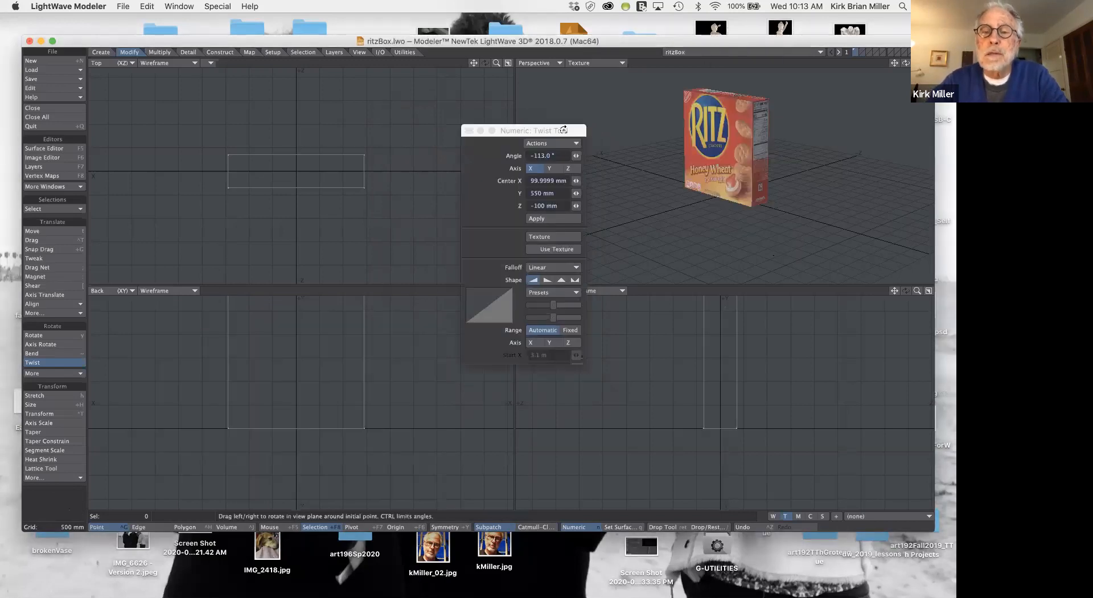
drag(557, 130, 527, 151)
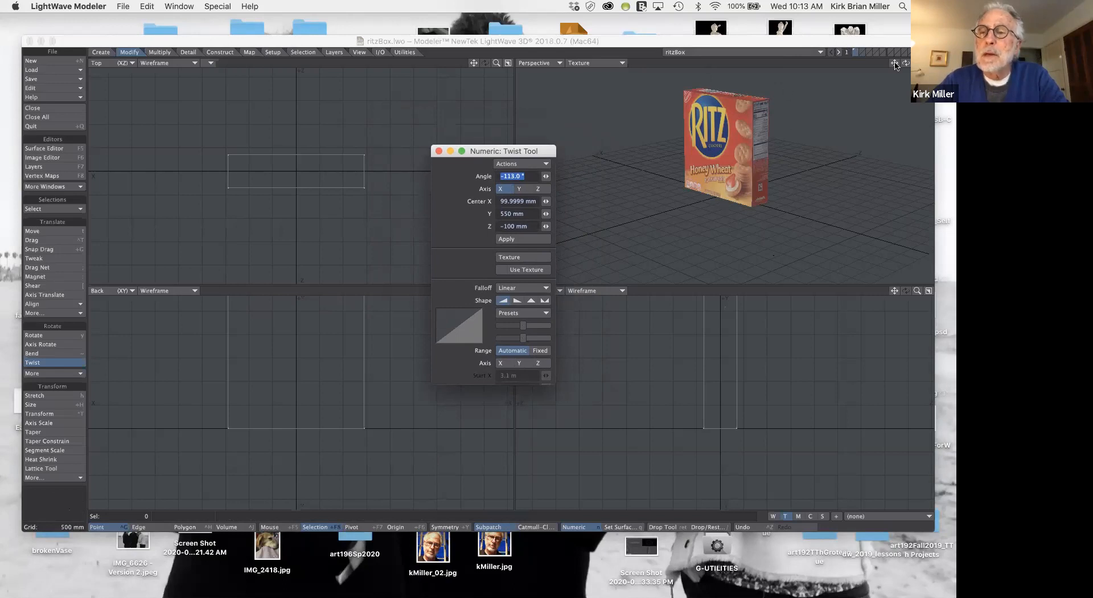
mouse_move(895, 64)
mouse_down()
mouse_move(935, 63)
mouse_move(896, 77)
mouse_move(923, 66)
mouse_move(912, 75)
mouse_up()
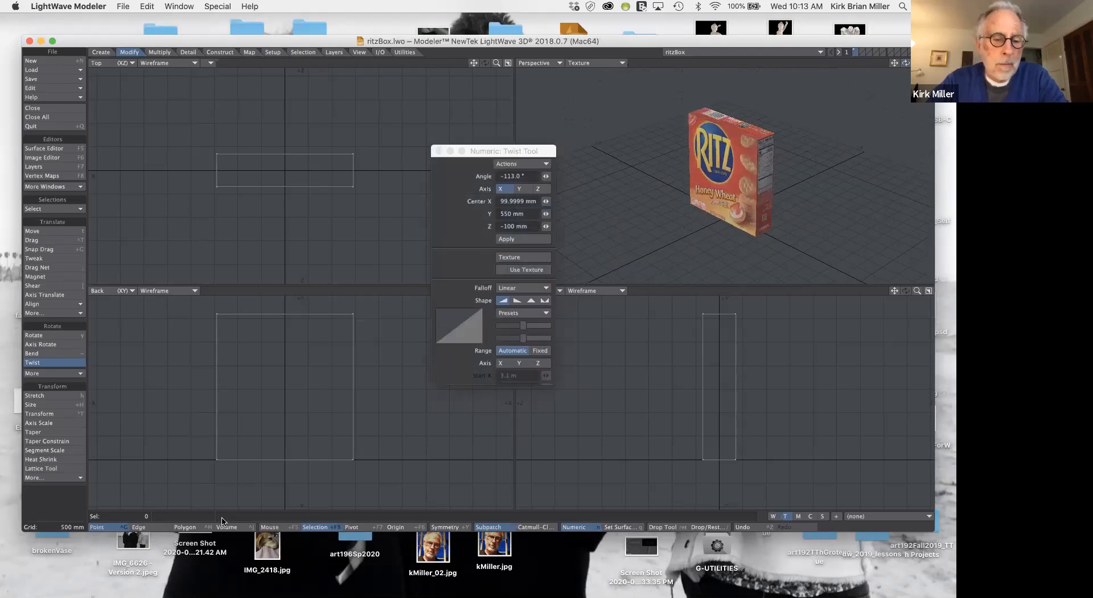
Try activating Twist on the cereal box's selected top polygon, and drop the tool and the selection.
click(188, 527)
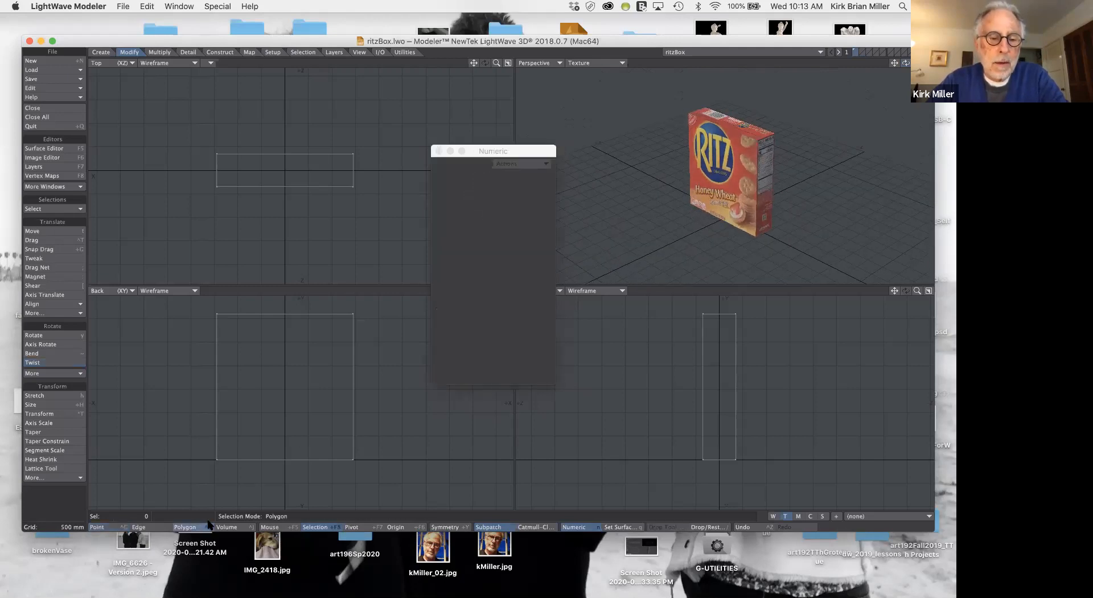
click(744, 122)
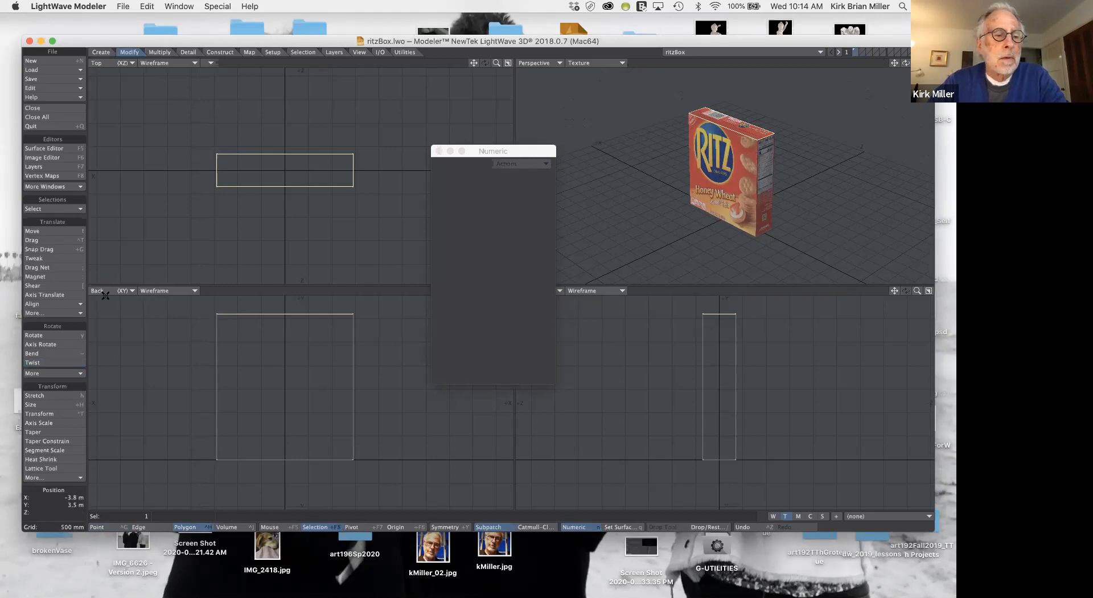
click(47, 363)
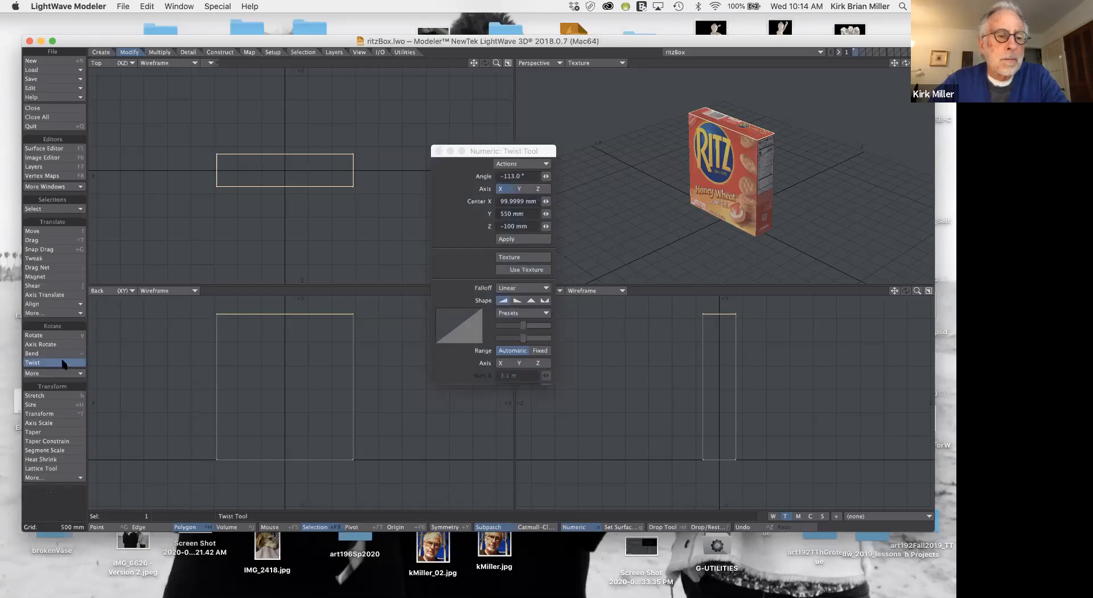
click(64, 363)
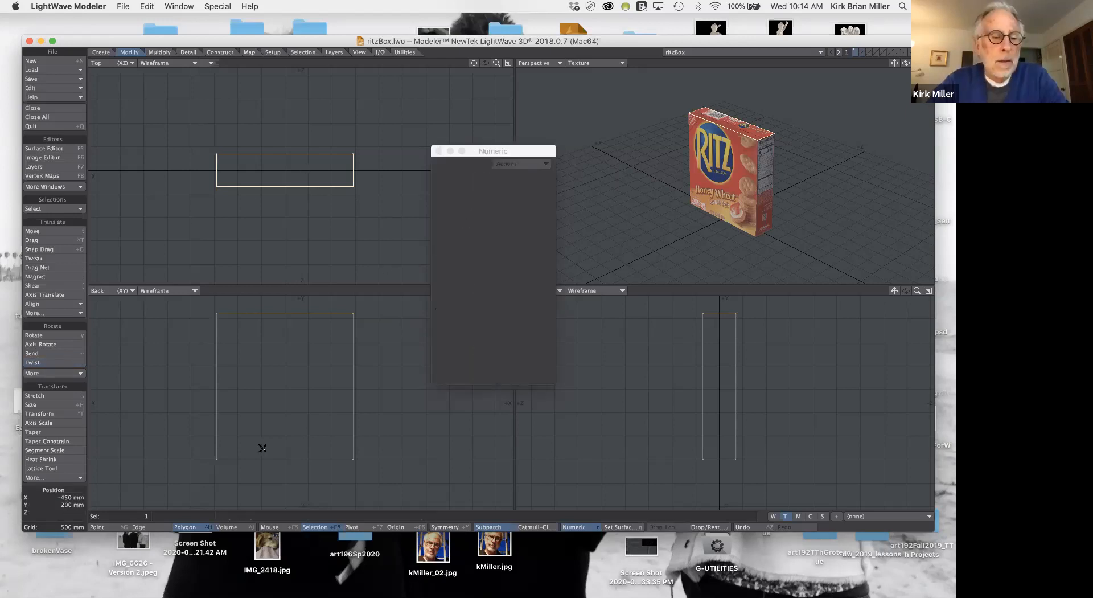
click(70, 500)
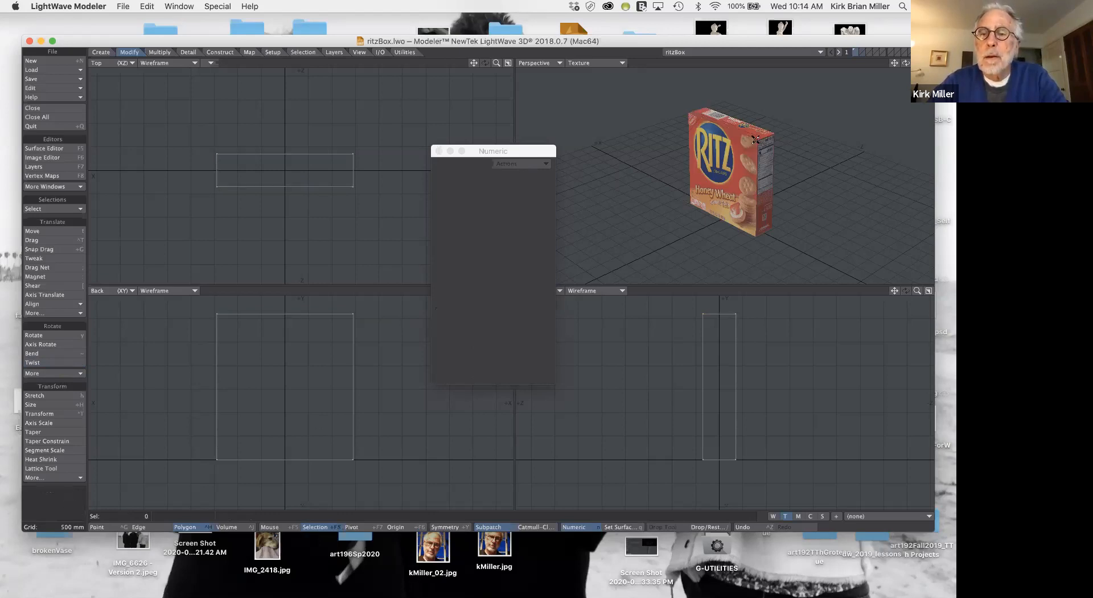
Try moving one top corner point of the box by 300 mm in X, -200 mm in Y and 450 mm in Z, and undo it.
click(112, 529)
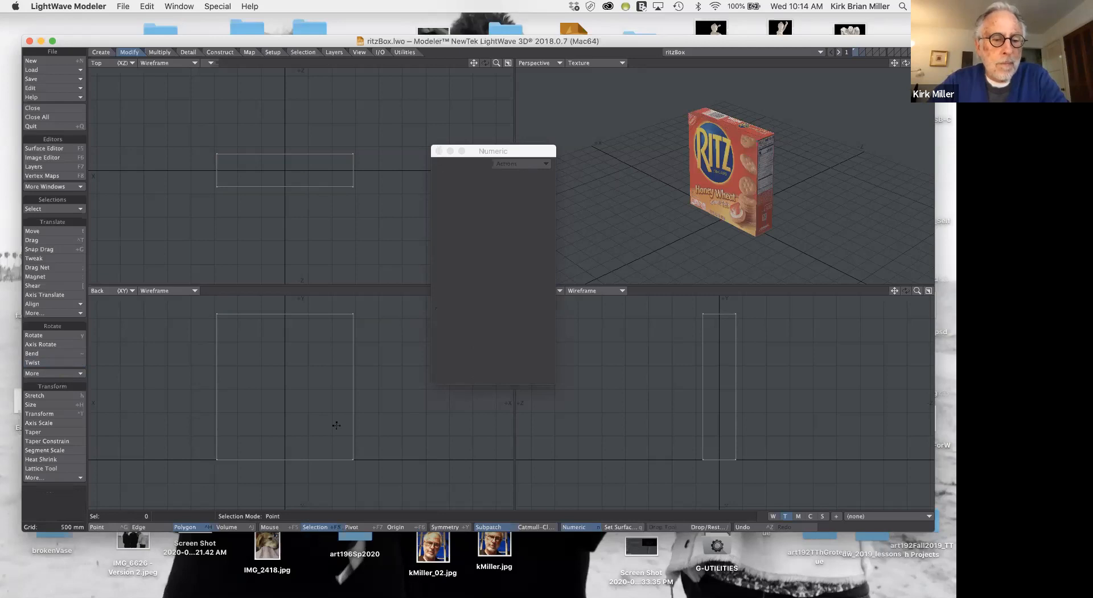
click(758, 139)
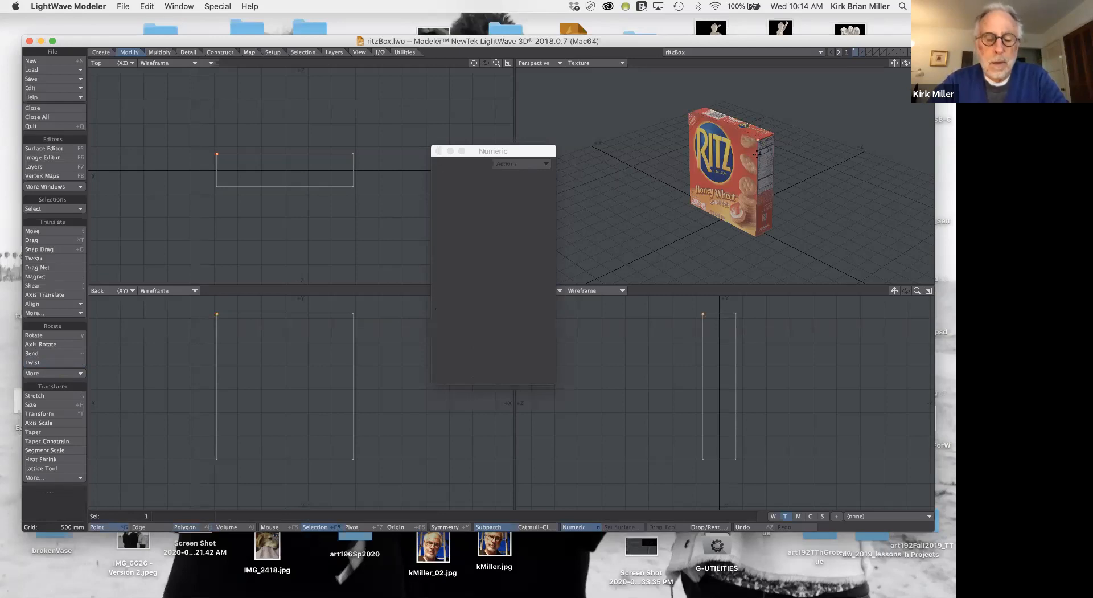
key(t)
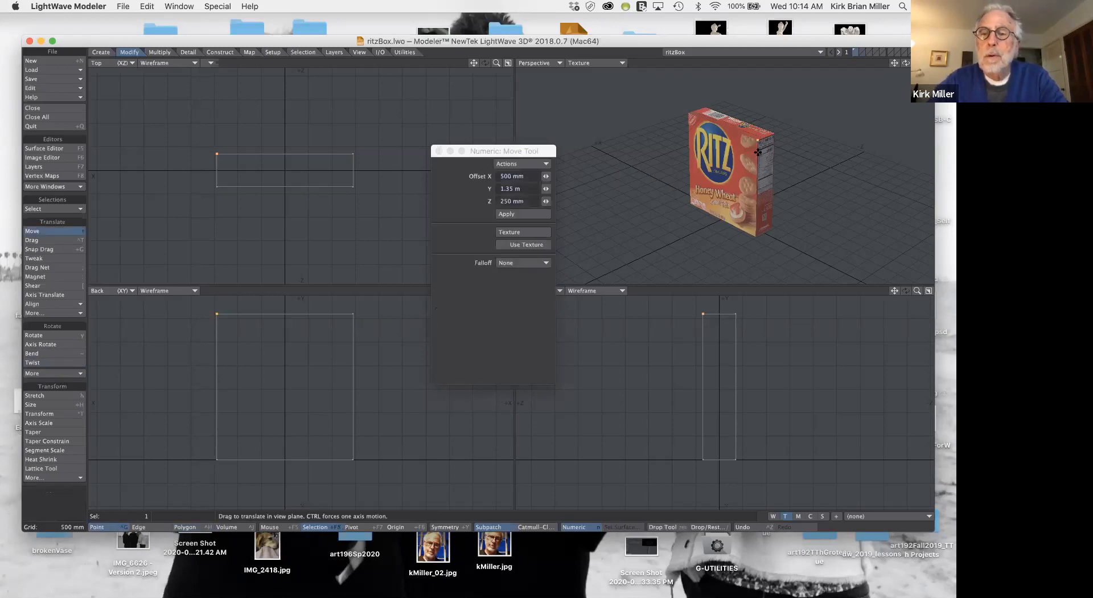
mouse_move(758, 141)
mouse_down()
mouse_move(672, 185)
mouse_move(678, 199)
mouse_move(751, 173)
mouse_move(772, 187)
mouse_move(758, 140)
mouse_up()
key(ctrl+z)
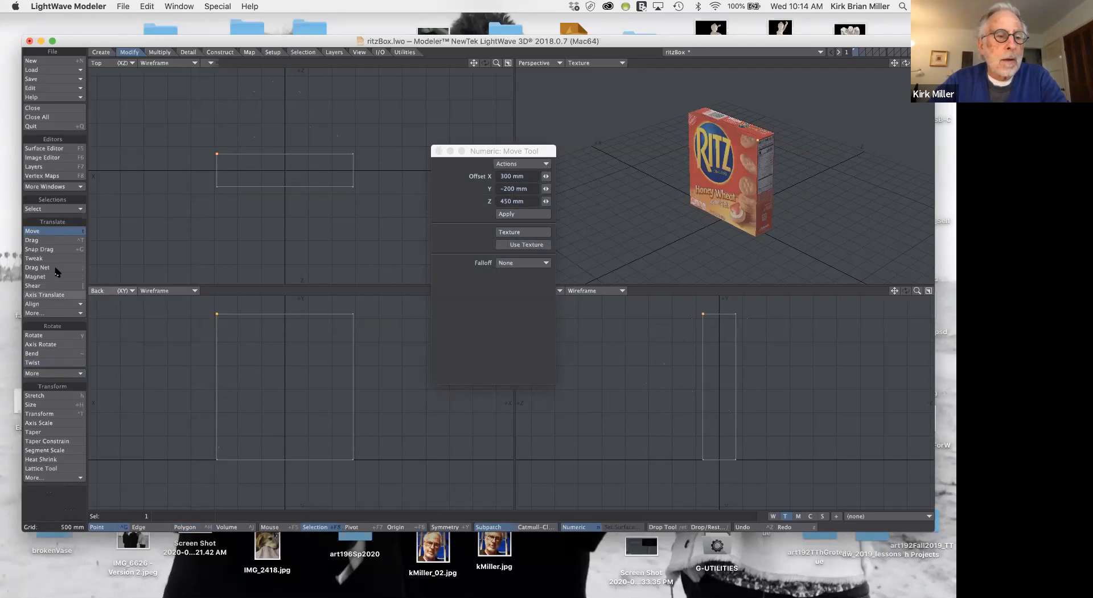
click(47, 231)
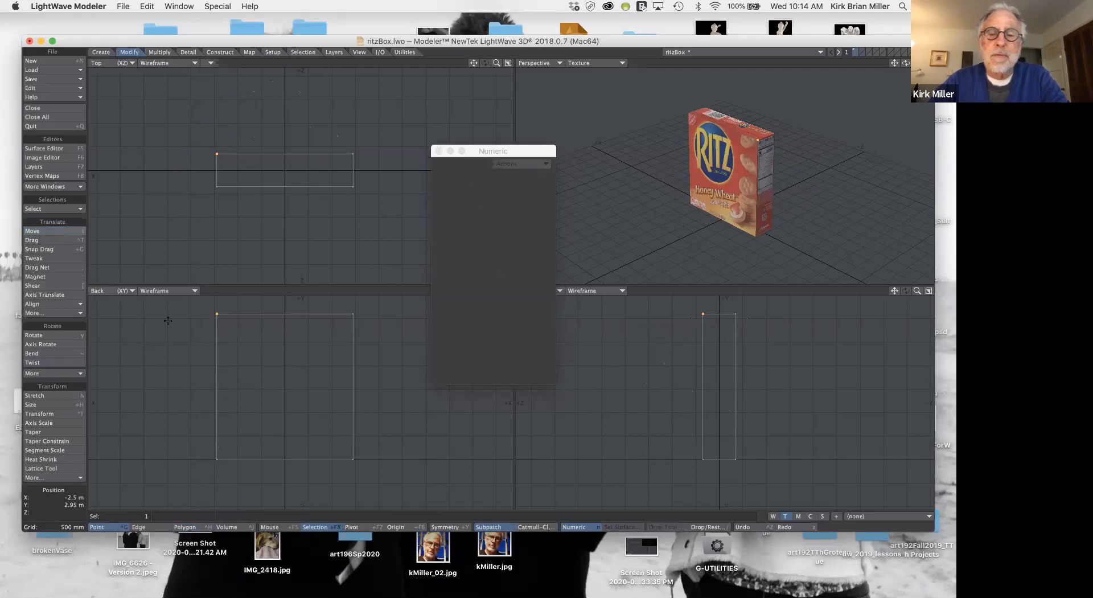
Clear the point selection and try setting up a new UV texture map with the Atlas map type, dismissing it without creating the map.
click(56, 501)
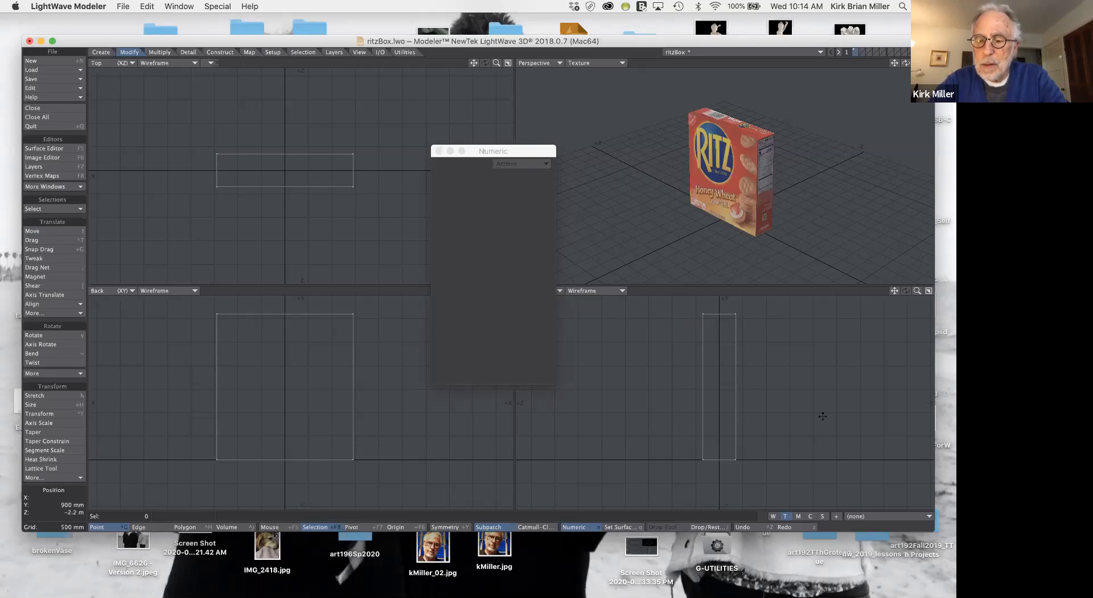
click(784, 516)
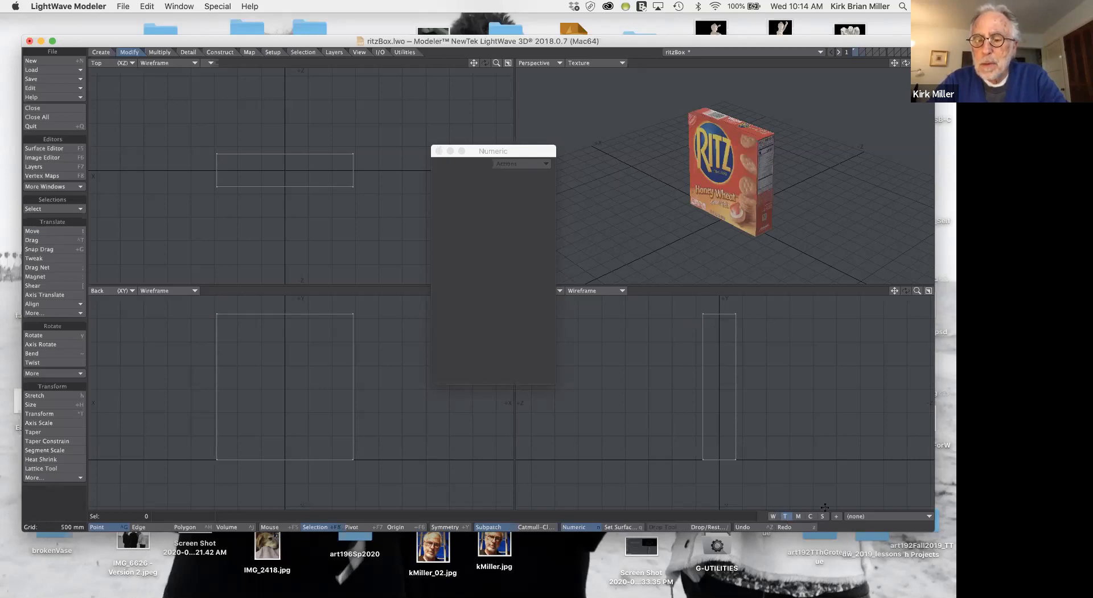
click(863, 517)
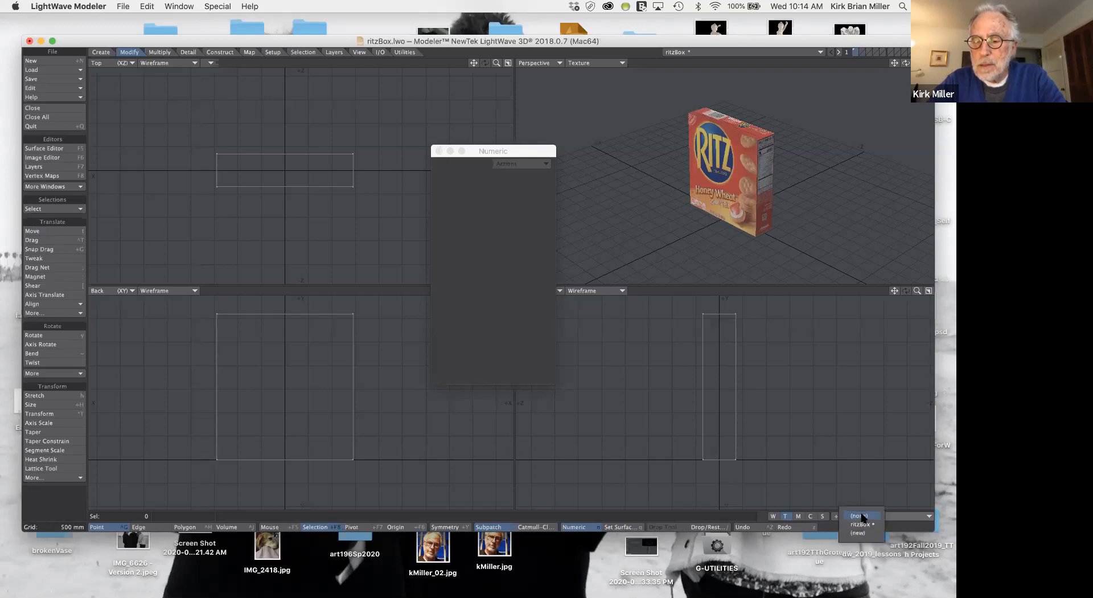
click(861, 533)
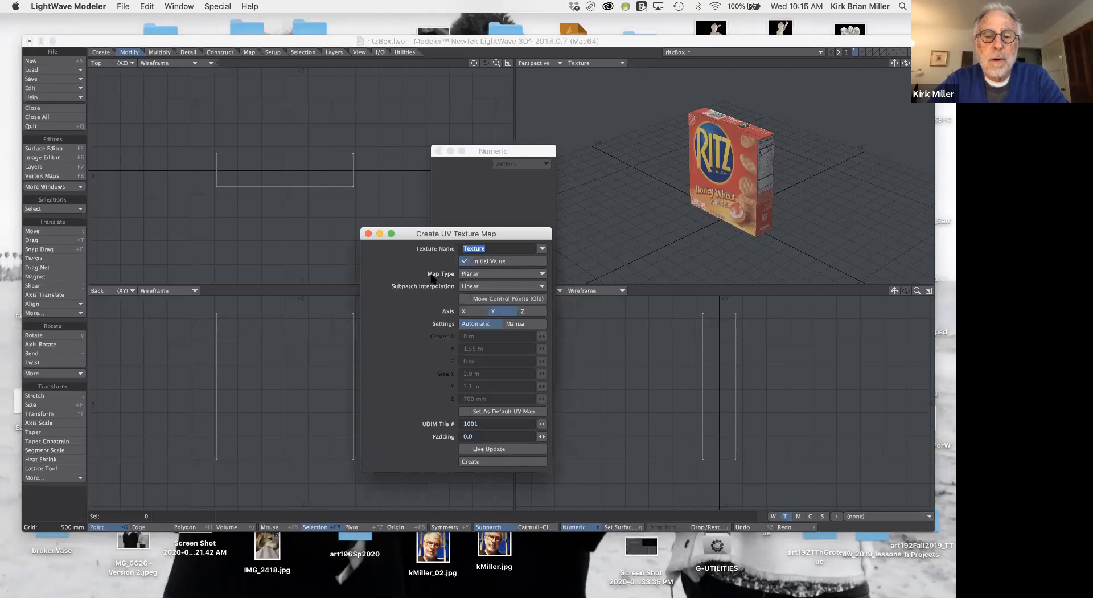
click(487, 275)
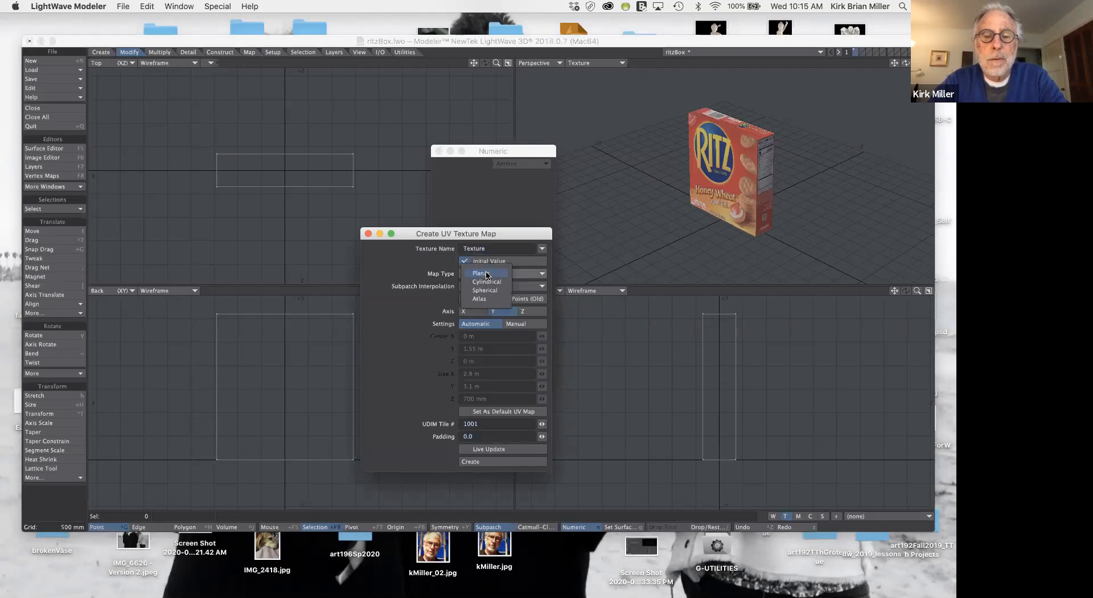
click(482, 301)
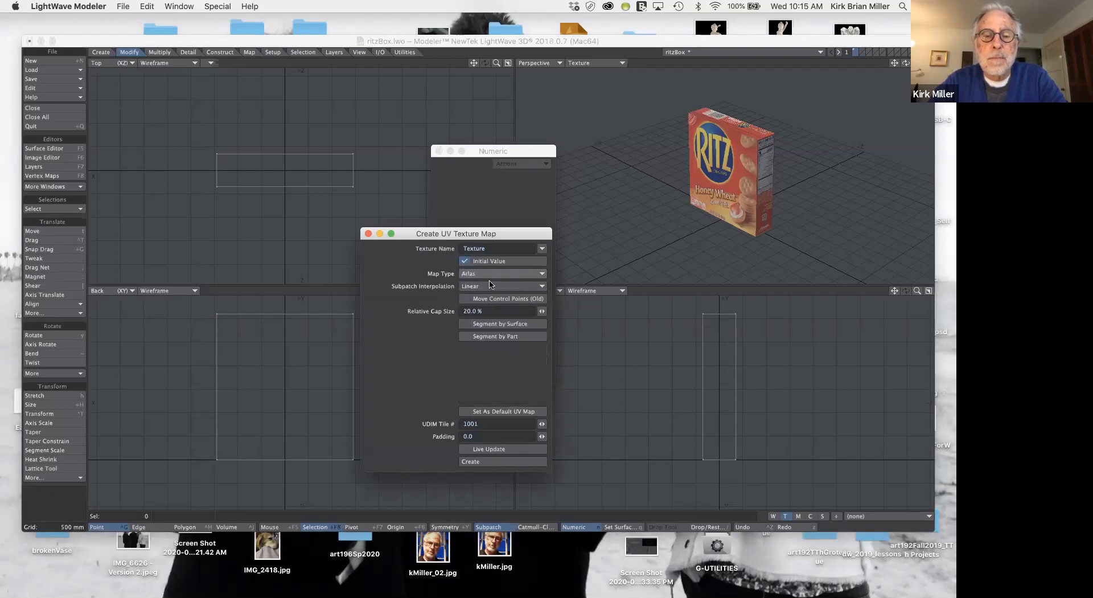
drag(498, 233, 551, 209)
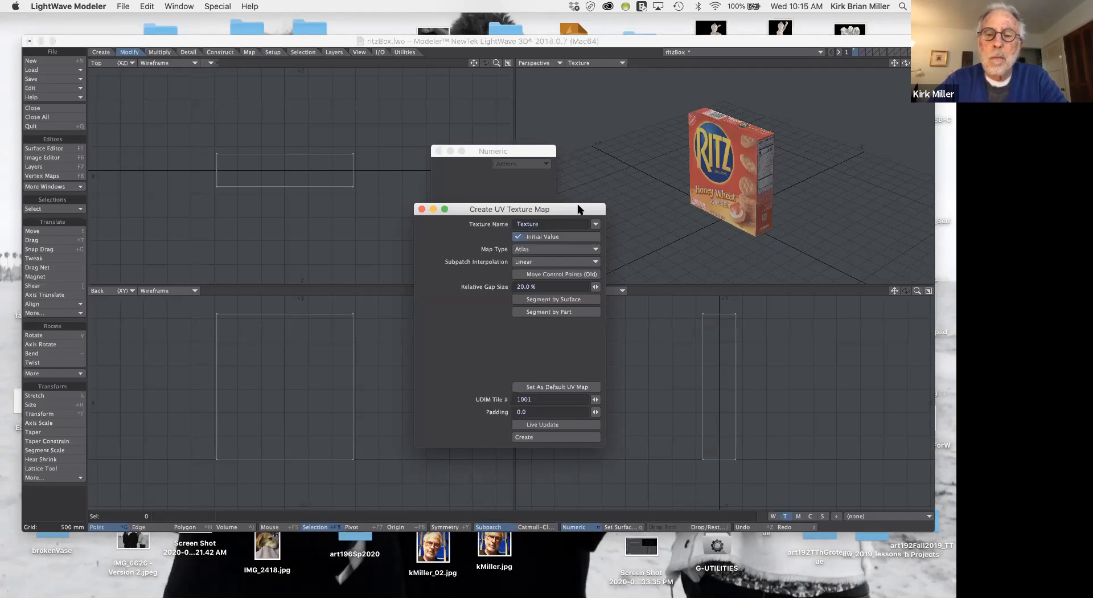
drag(579, 209, 589, 179)
drag(590, 172, 586, 119)
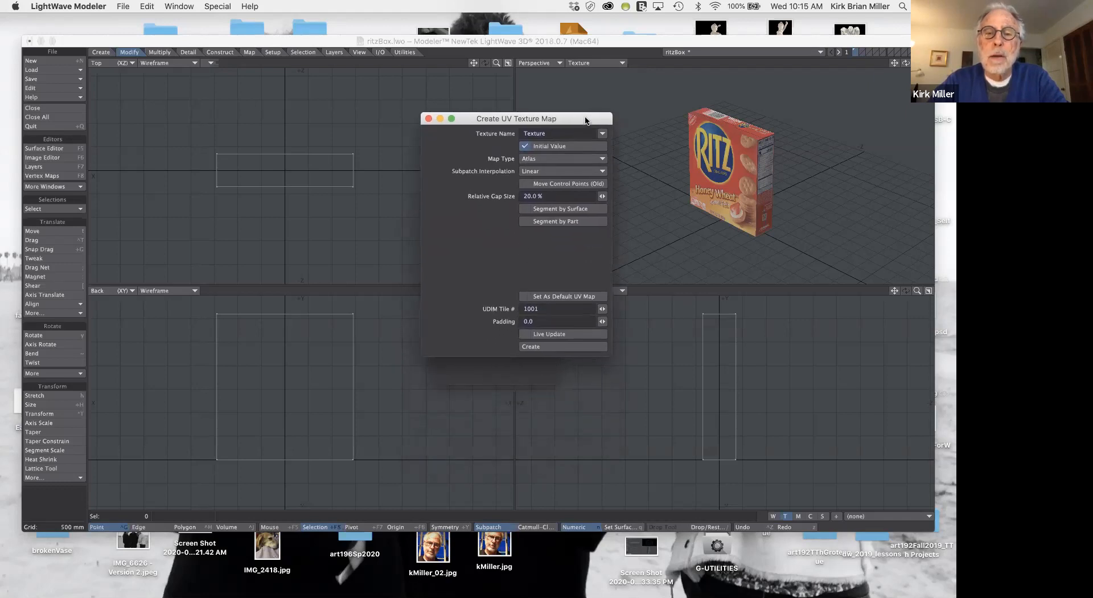
click(427, 118)
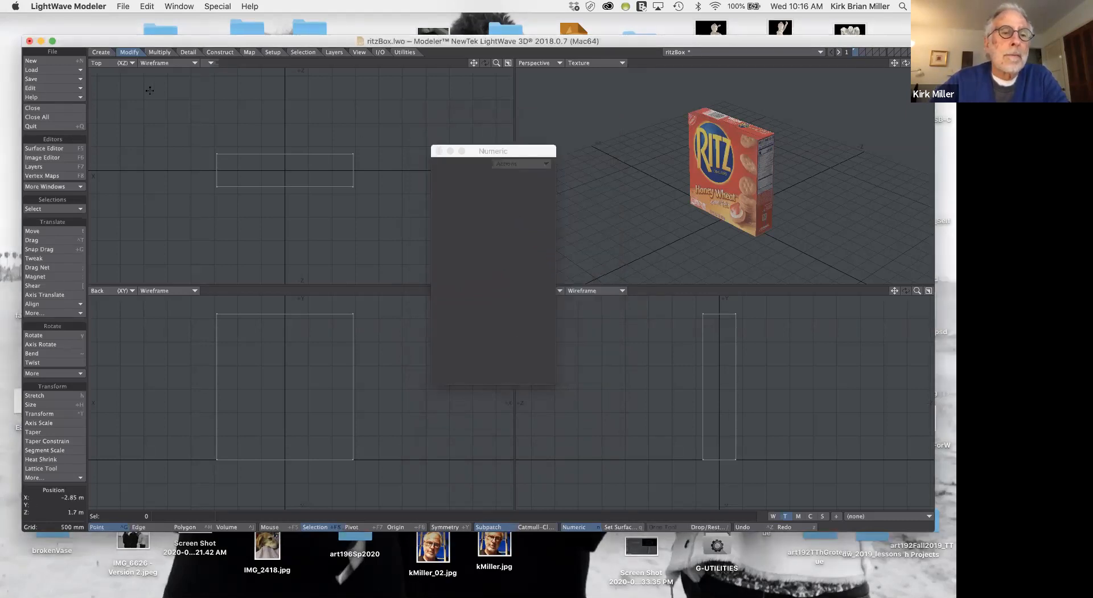
Switch the Top viewport to the UV Texture view and set its background image to none.
click(111, 64)
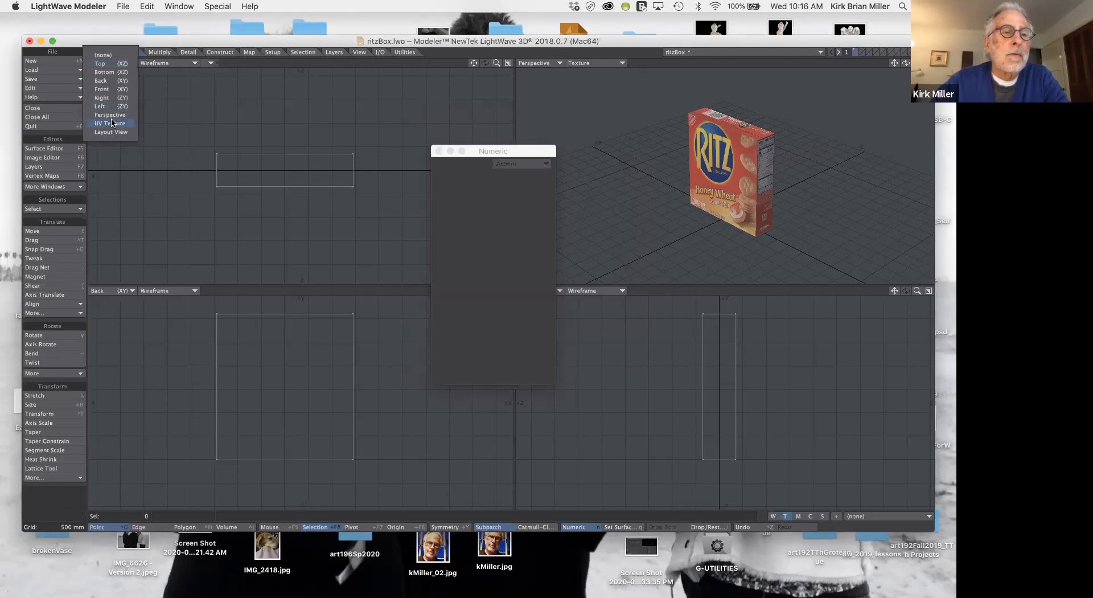
click(110, 123)
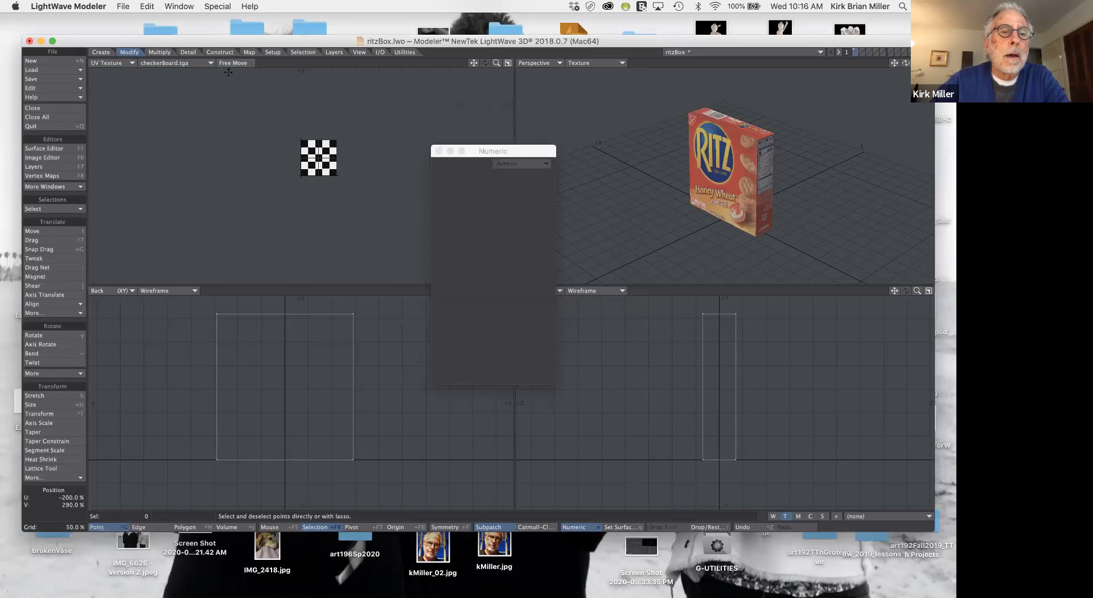
click(190, 64)
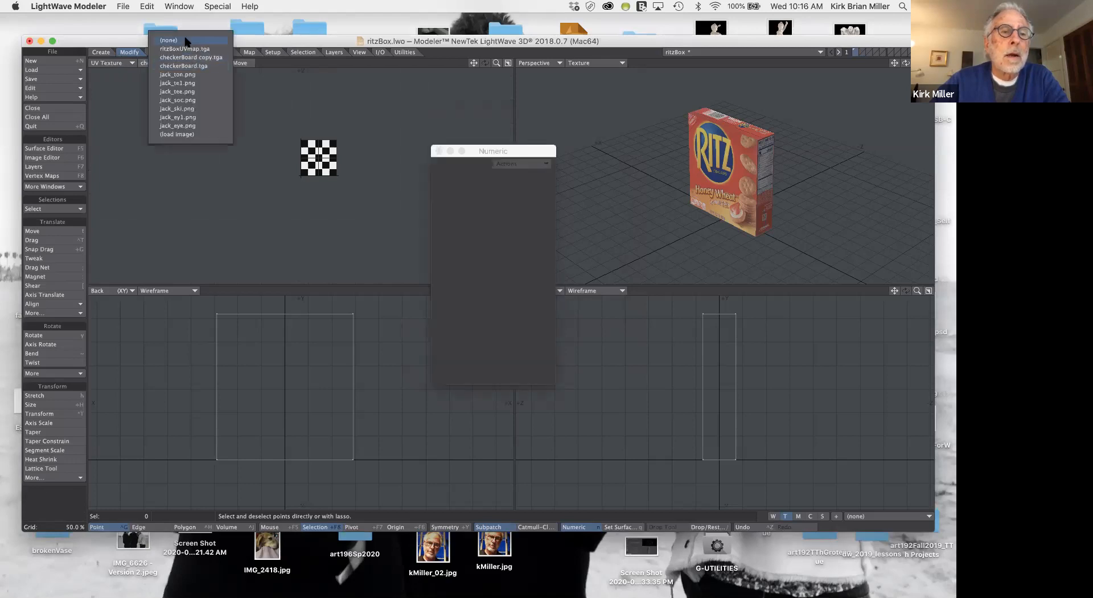
click(187, 43)
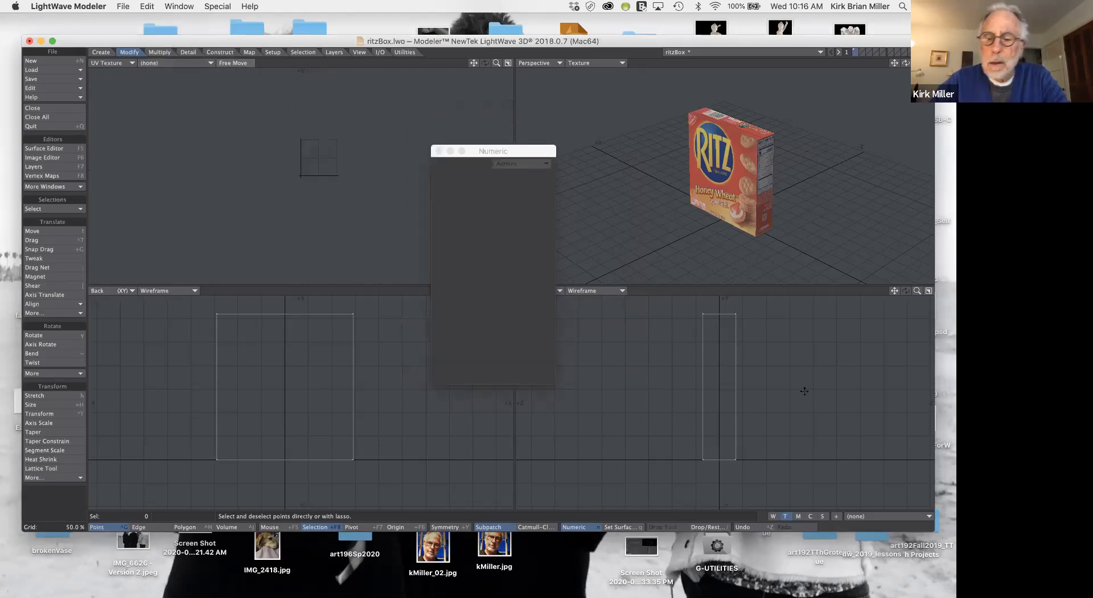
Display the existing ritzBox UV map fitted to the viewports, and move the Numeric window clear of its layout.
click(870, 516)
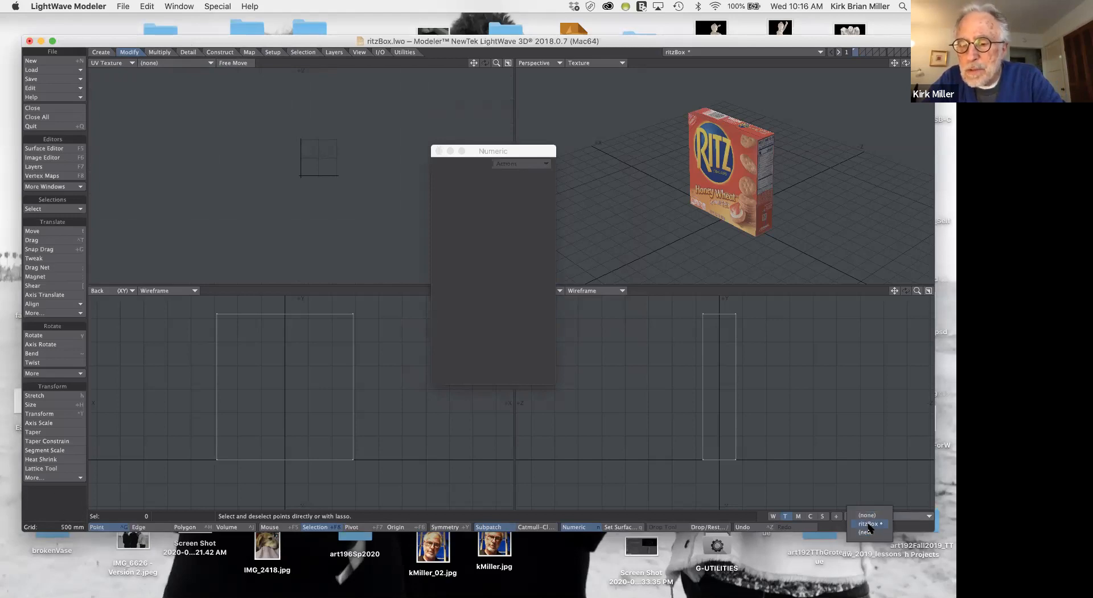
click(869, 524)
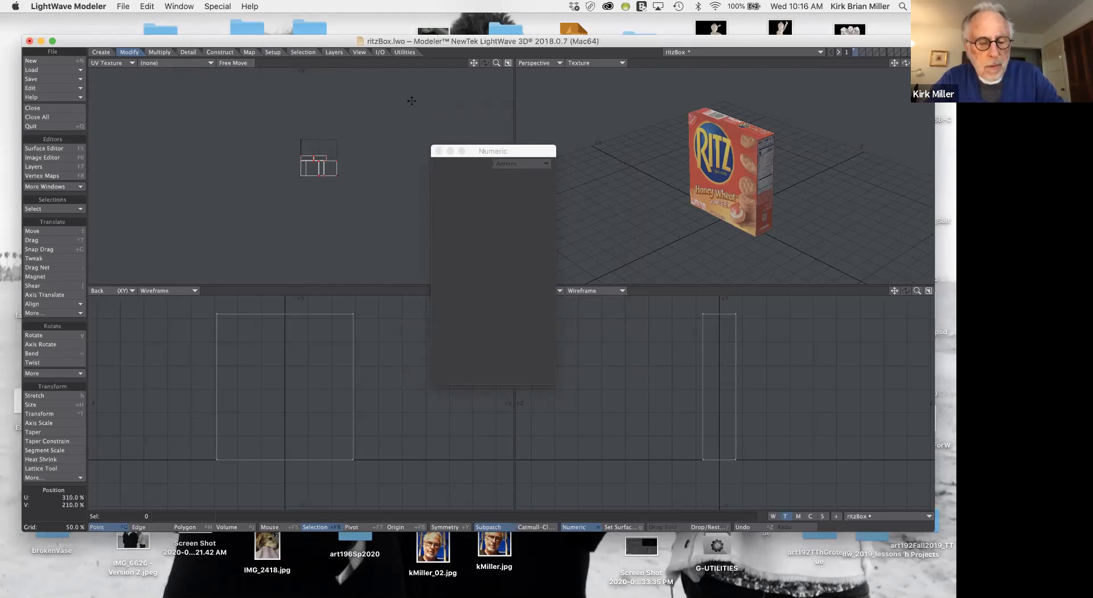
key(a)
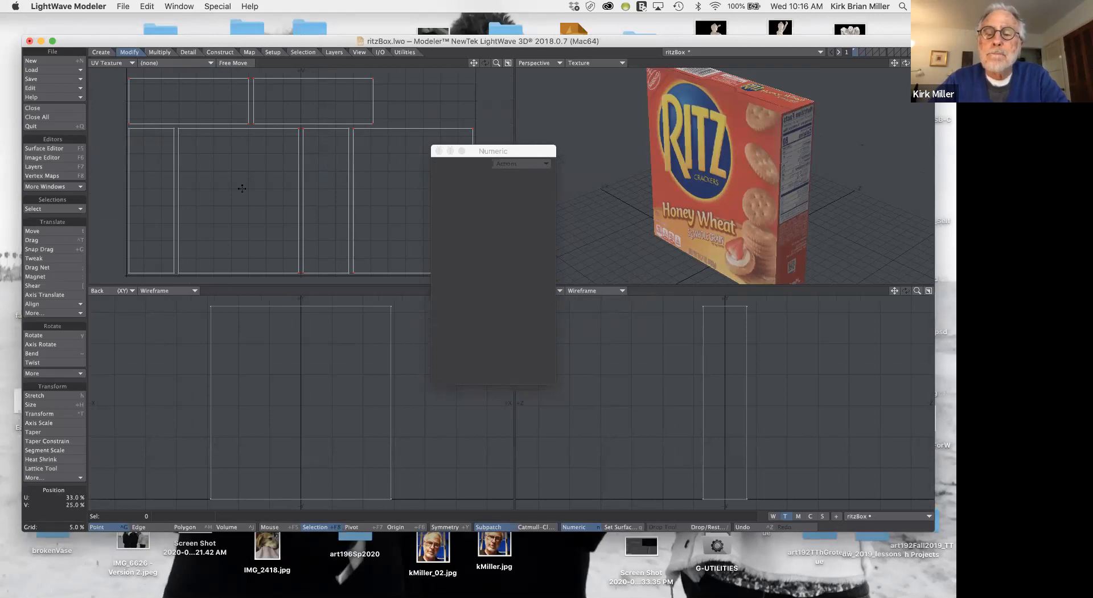
mouse_move(906, 63)
mouse_down()
mouse_move(911, 81)
mouse_move(907, 63)
mouse_up()
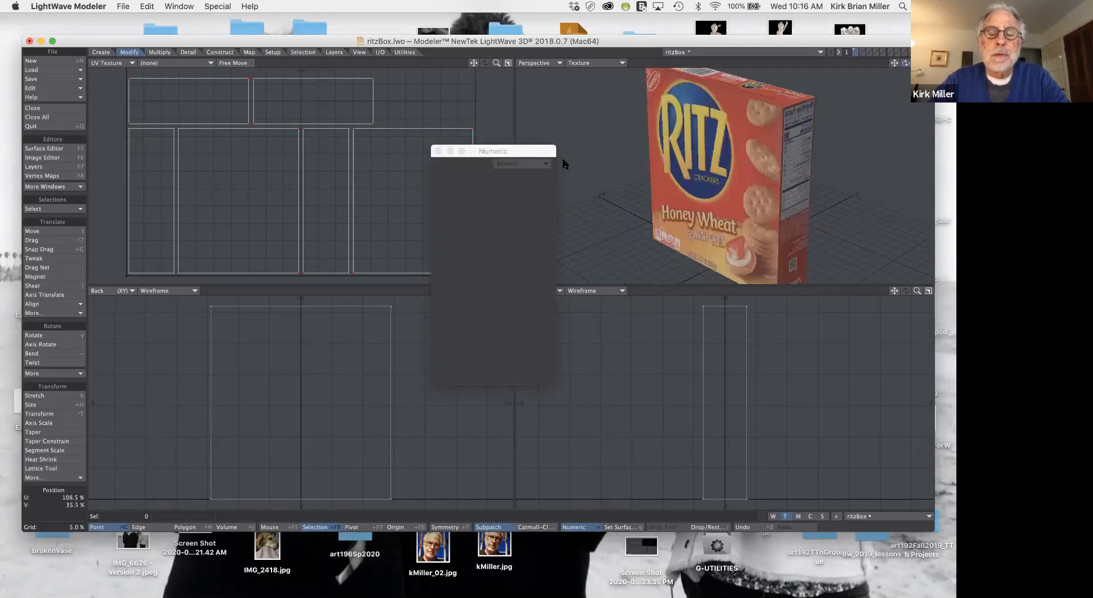
drag(505, 154, 564, 164)
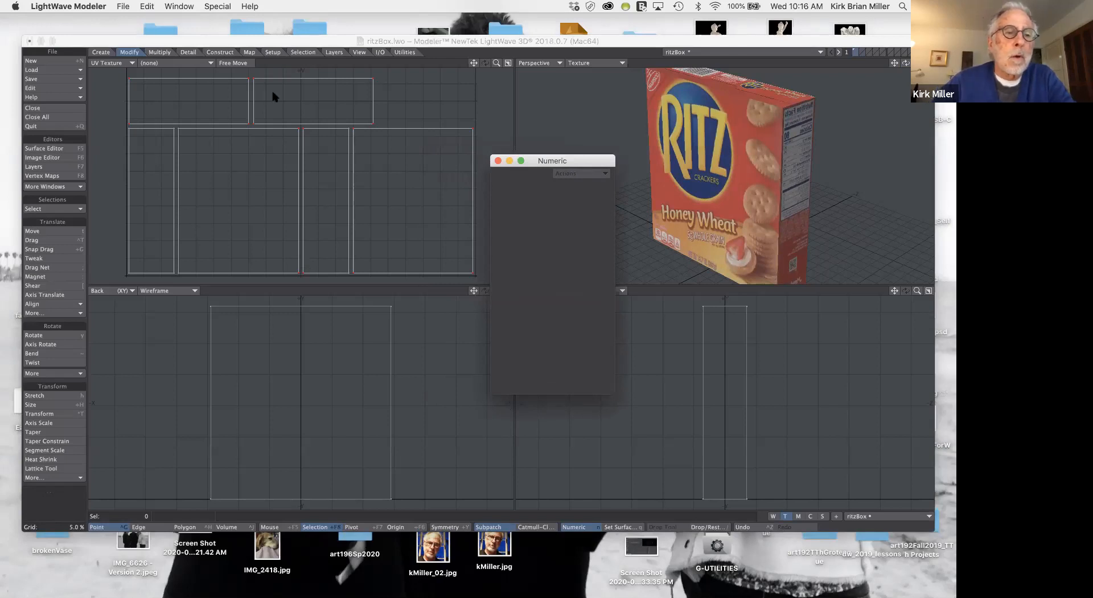
click(482, 92)
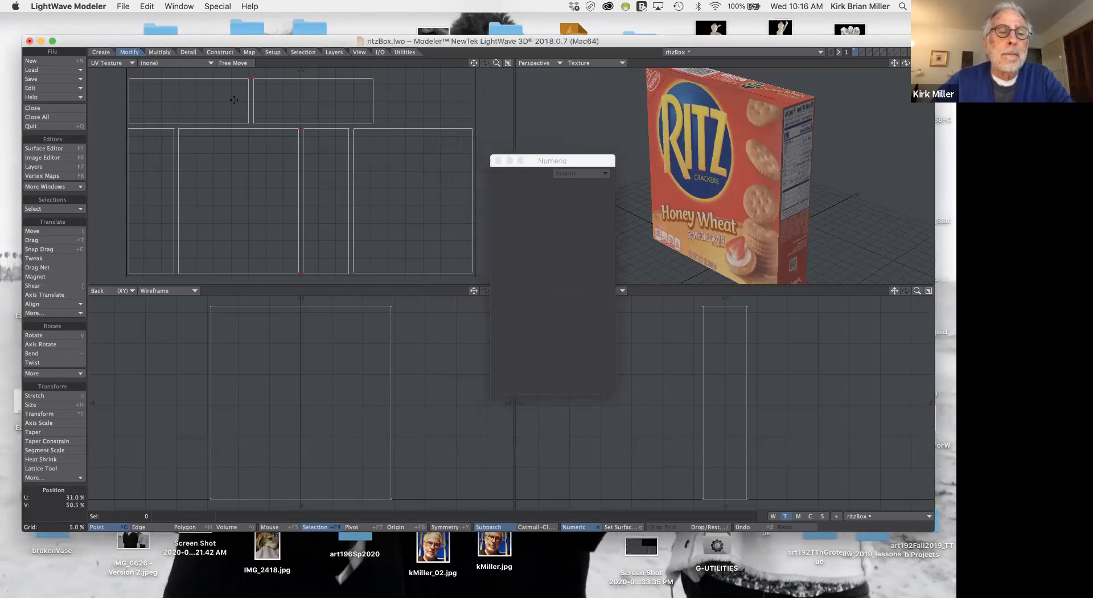
Look through the export formats offered for the box object, and dismiss the list without exporting.
click(53, 81)
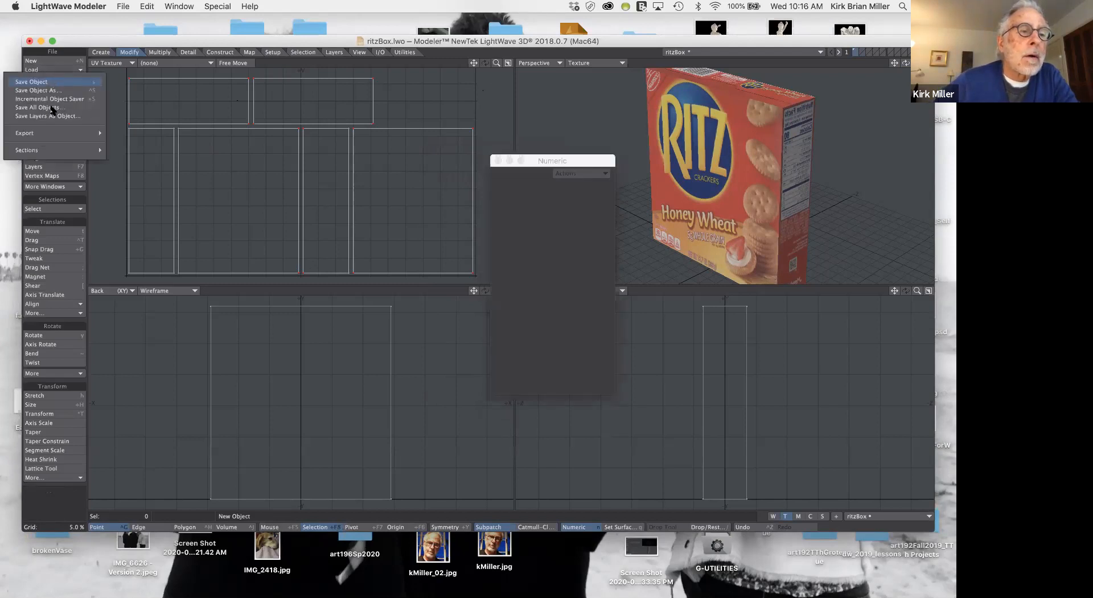
mouse_move(57, 133)
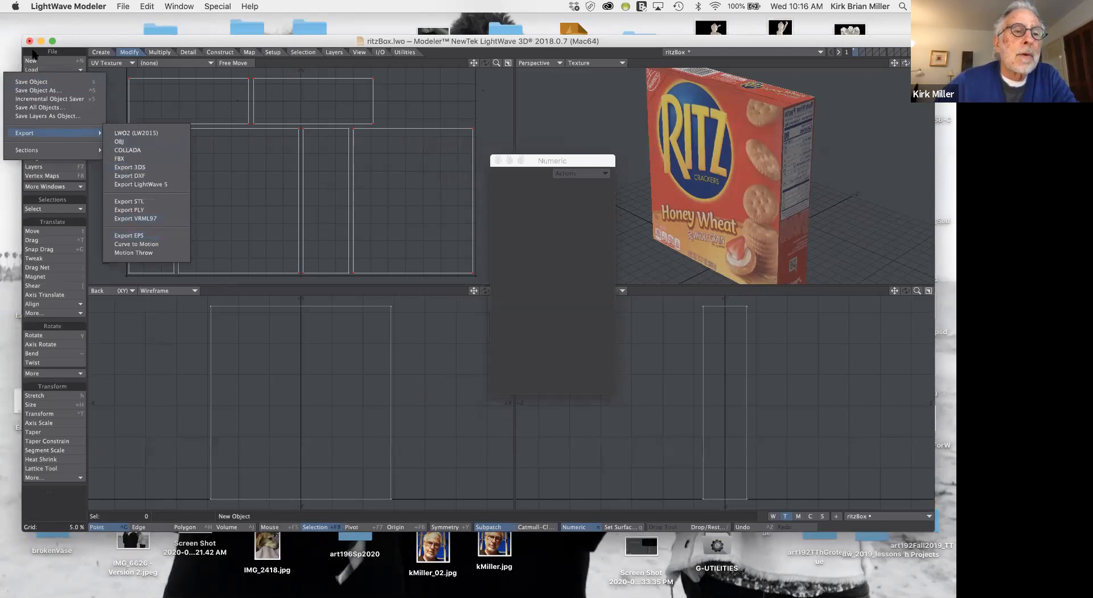
click(67, 42)
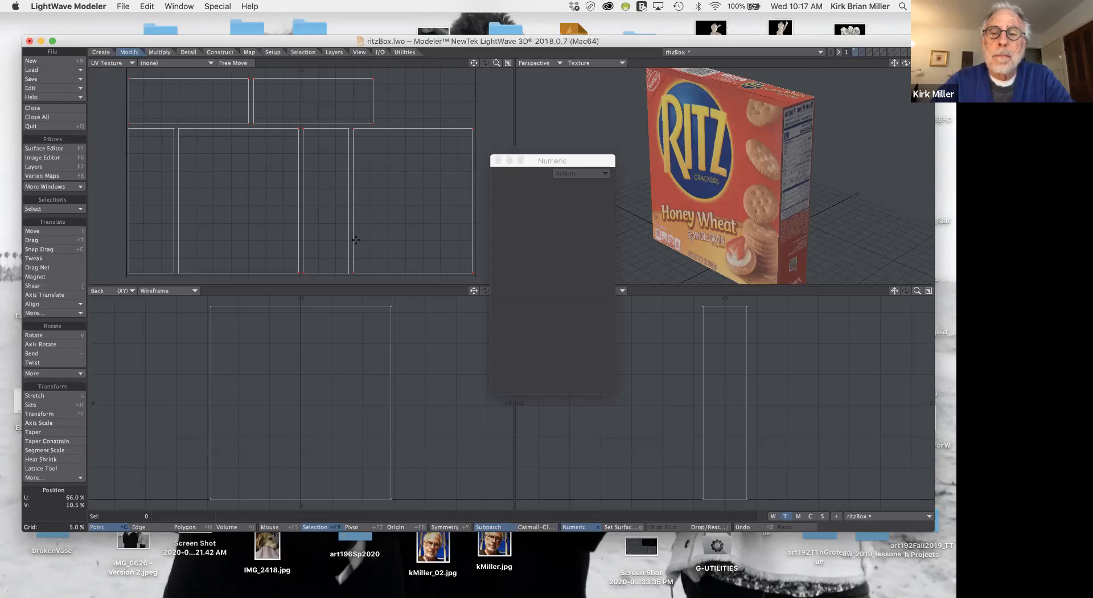
Show ritzBoxUVmap.tga as the image behind the box's UV layout, keeping the Numeric window clear of it.
click(183, 63)
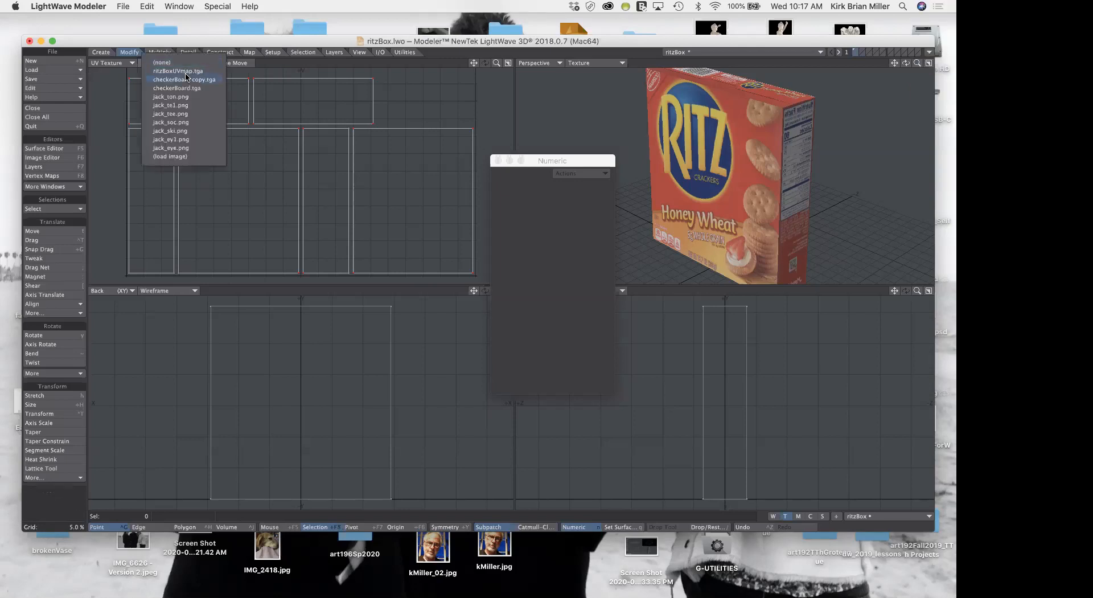
click(185, 71)
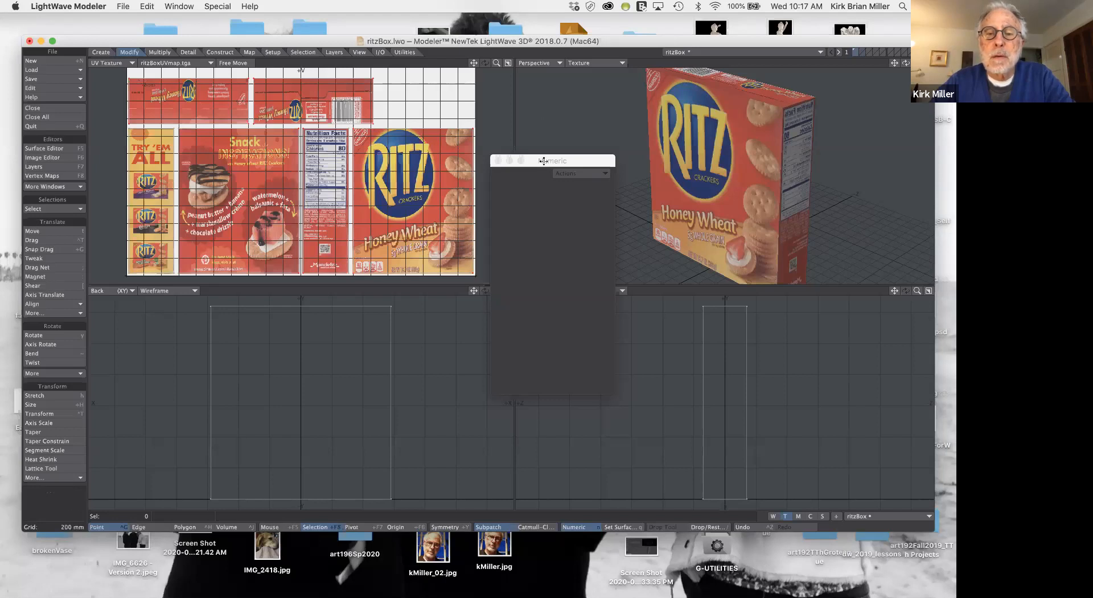
drag(545, 163, 554, 196)
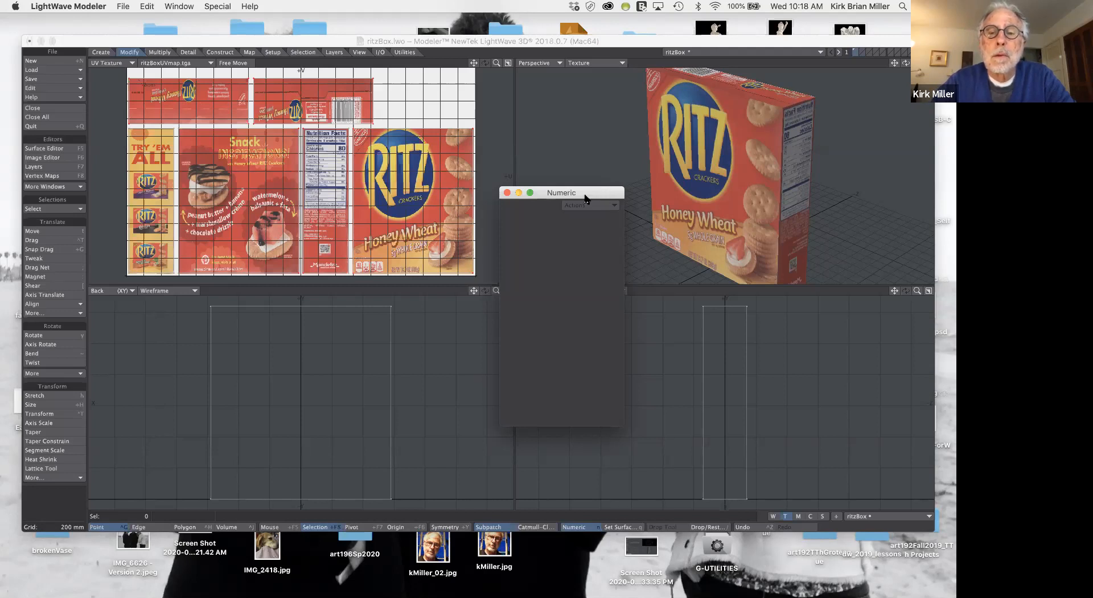
drag(584, 194, 575, 210)
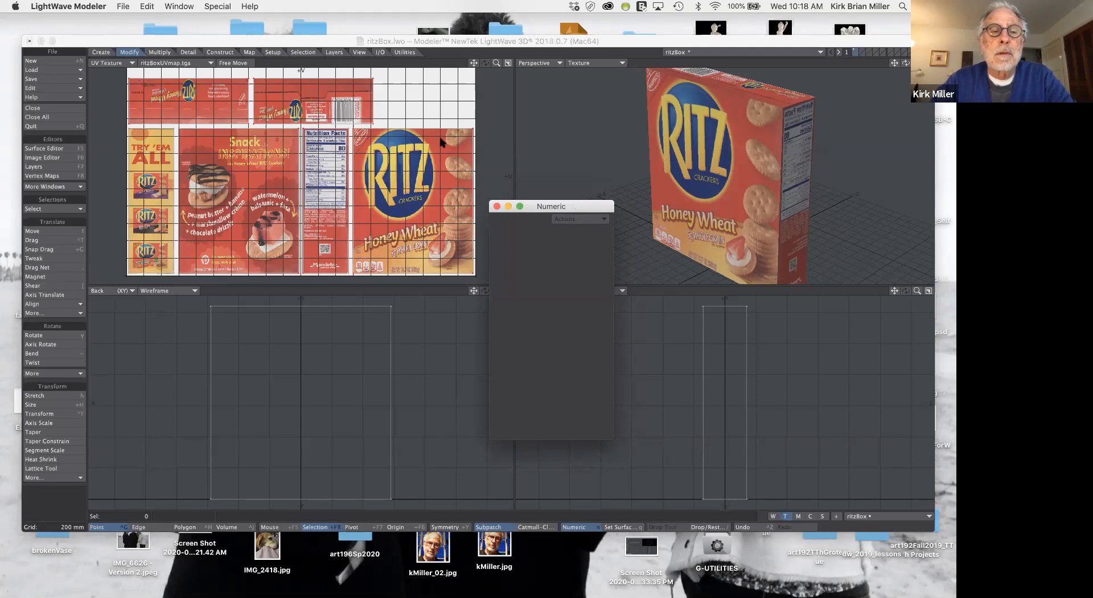
Switch the current object to TaronHead and fit the head in all viewports.
click(705, 53)
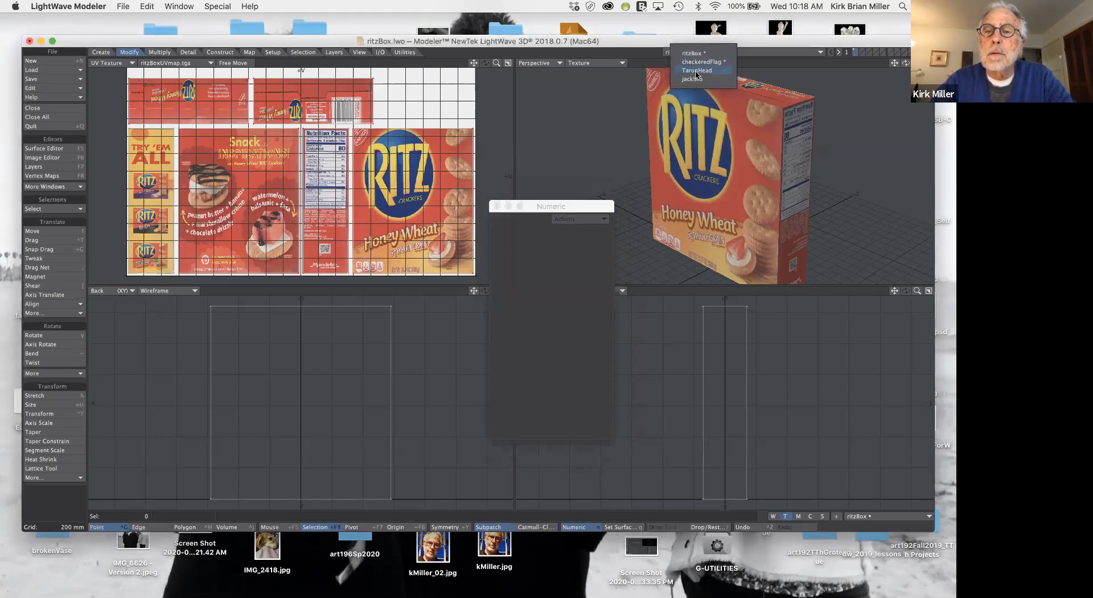
click(696, 71)
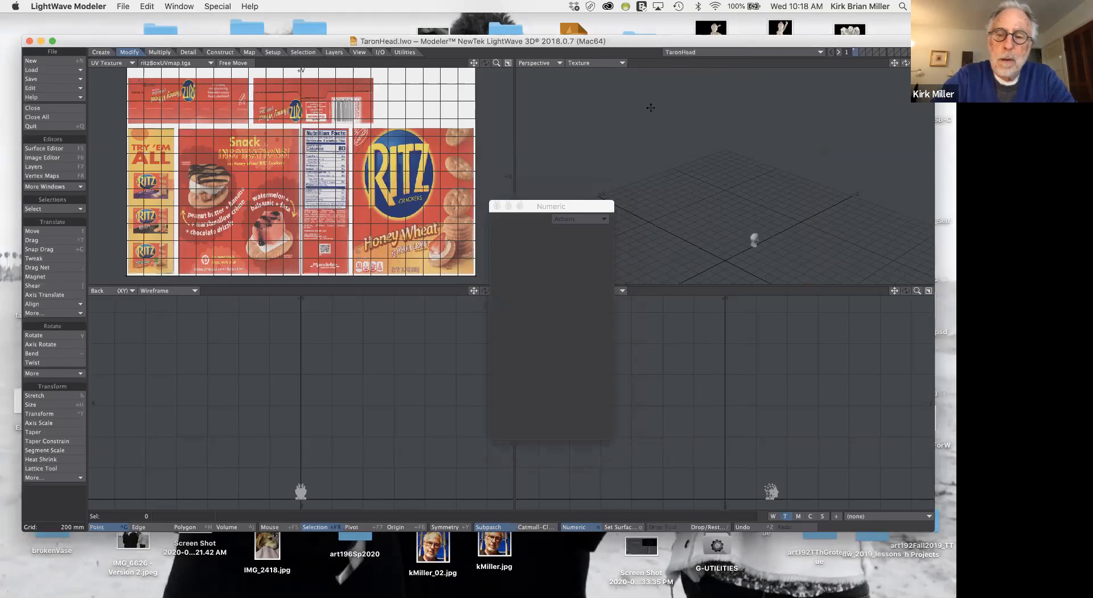
key(a)
mouse_move(907, 63)
mouse_down()
mouse_move(1031, 52)
mouse_move(892, 73)
mouse_move(926, 65)
mouse_move(906, 66)
mouse_up()
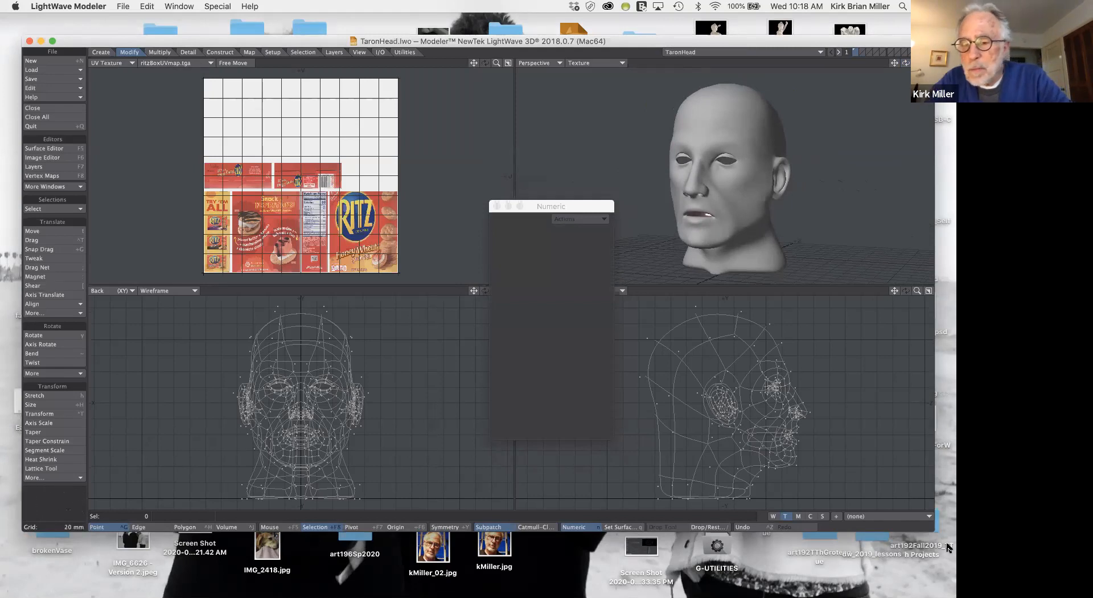
Display the head's taronHead UV map and set the UV view's background image to none.
click(875, 516)
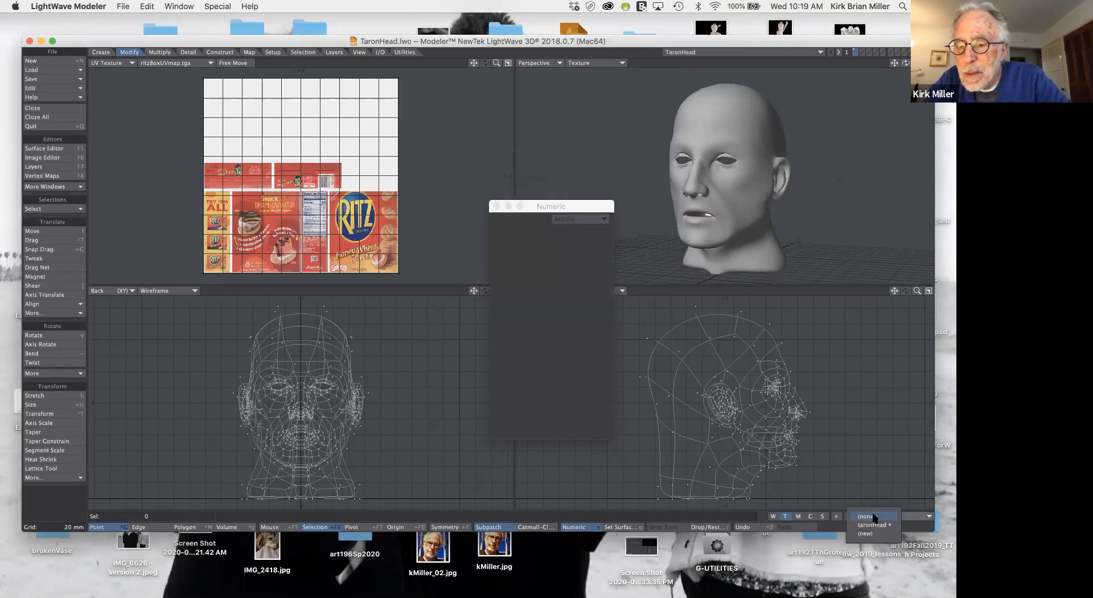
click(871, 525)
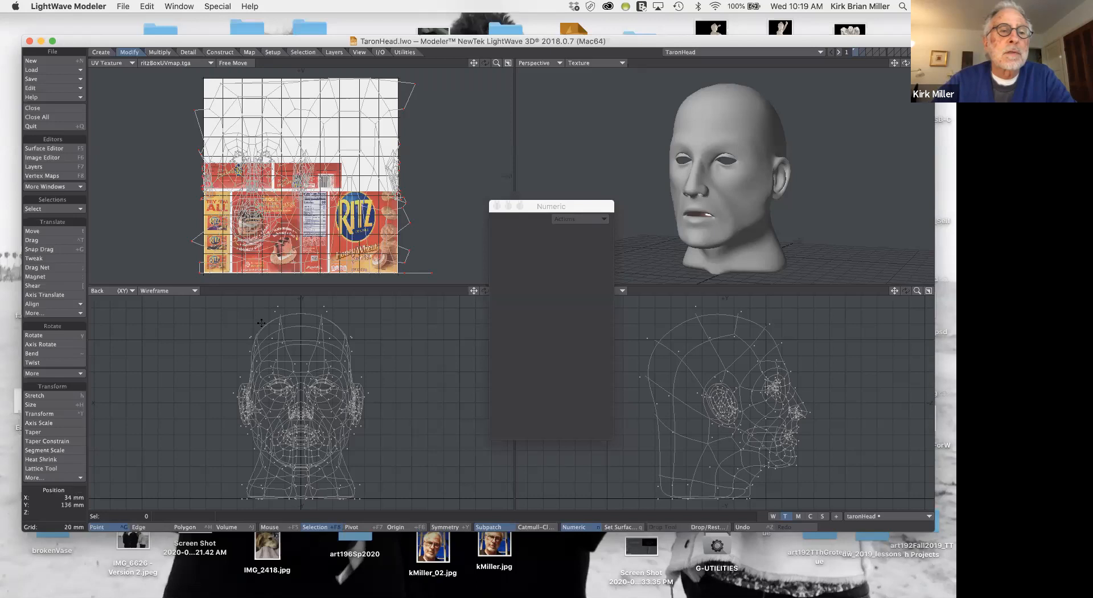
click(206, 65)
click(209, 56)
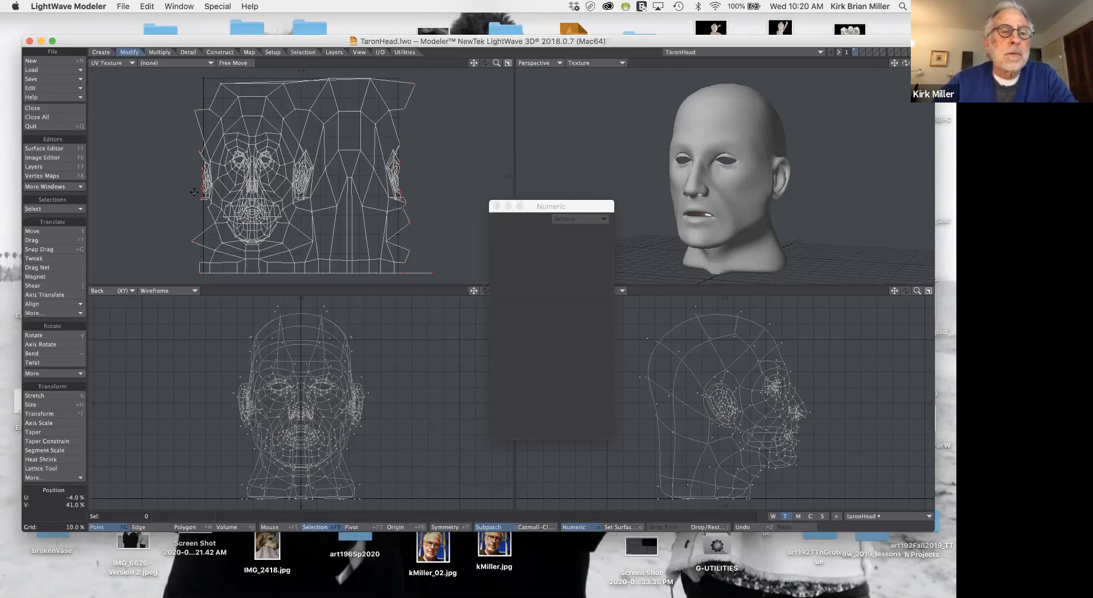
Try a new UV texture map for the head with the Cylindrical map type, and close the settings without creating it.
click(785, 516)
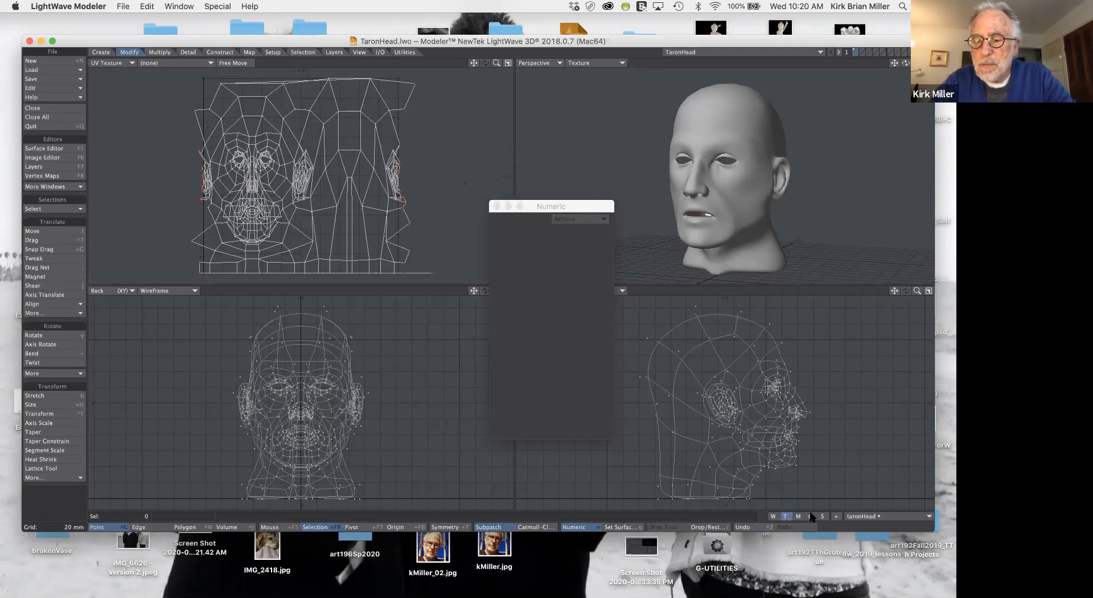
click(879, 517)
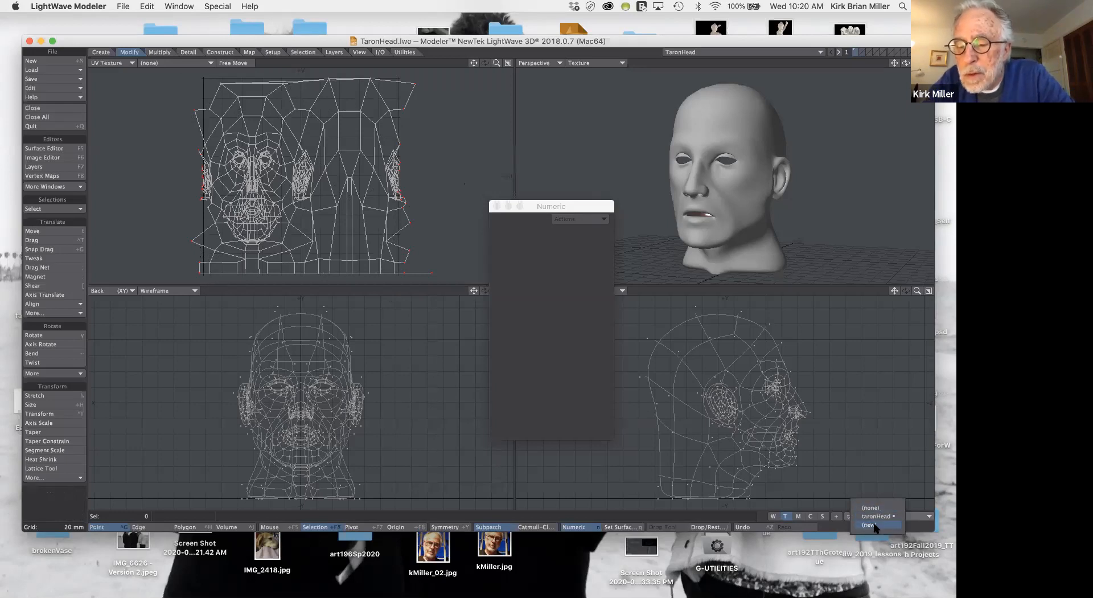
click(877, 527)
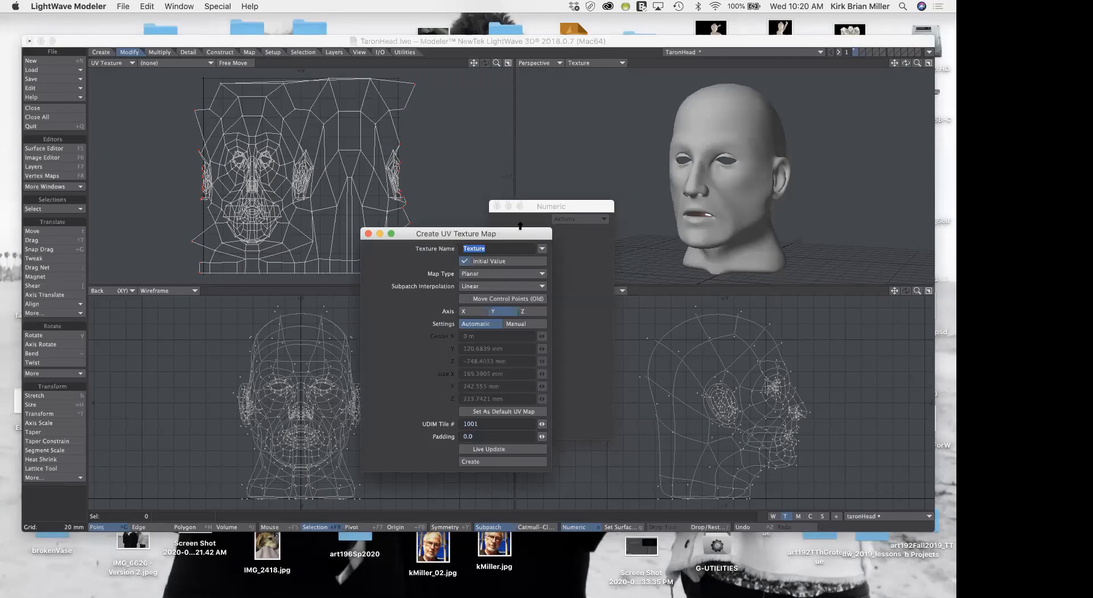
drag(523, 233, 465, 172)
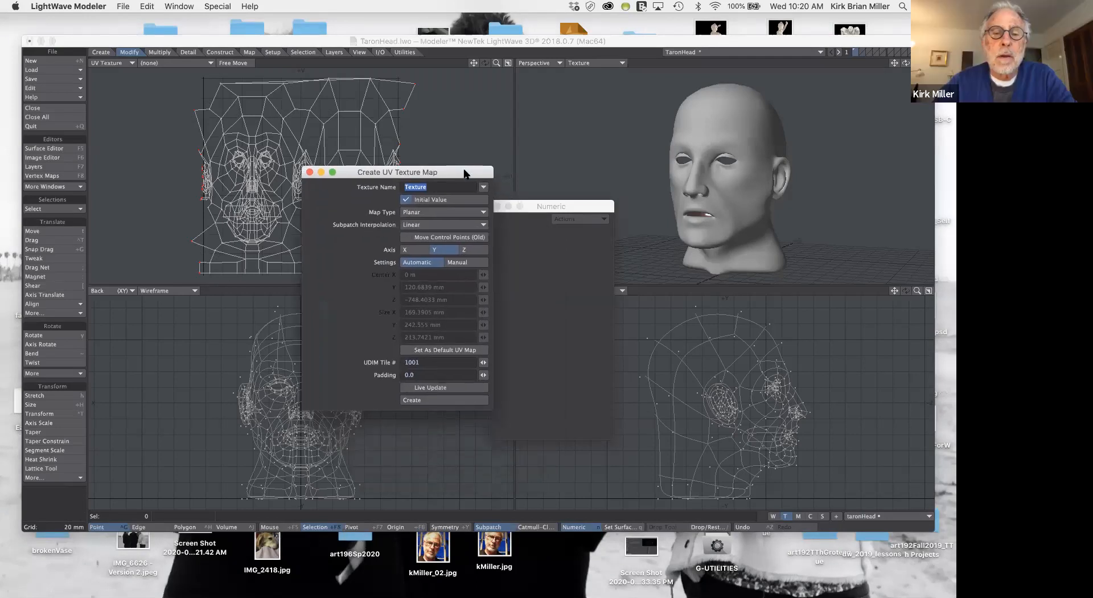
click(433, 213)
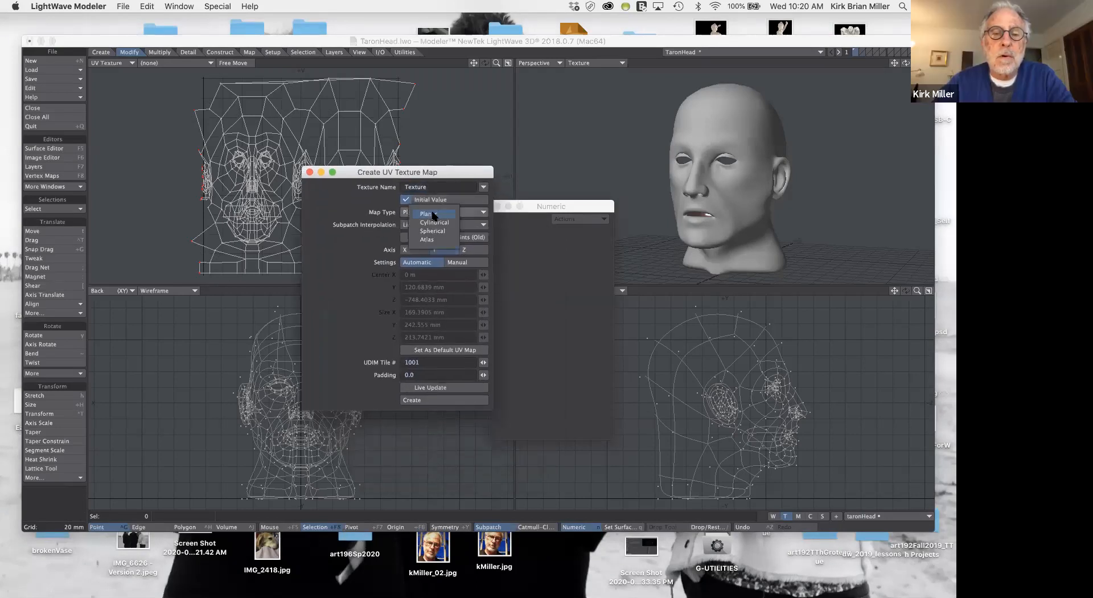
click(433, 223)
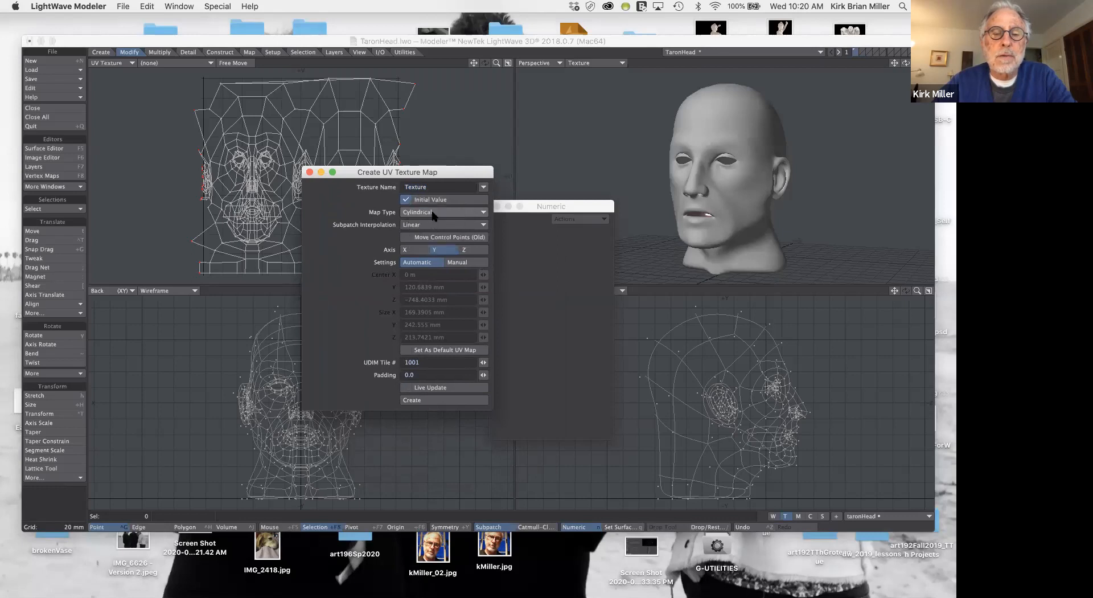
drag(449, 173, 582, 129)
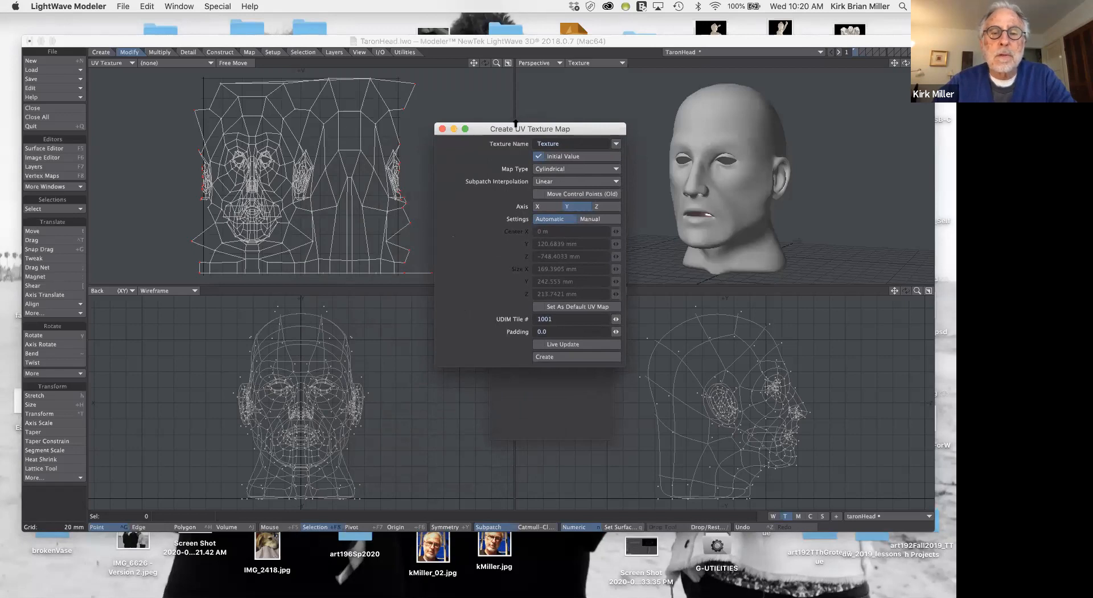
drag(513, 129, 507, 149)
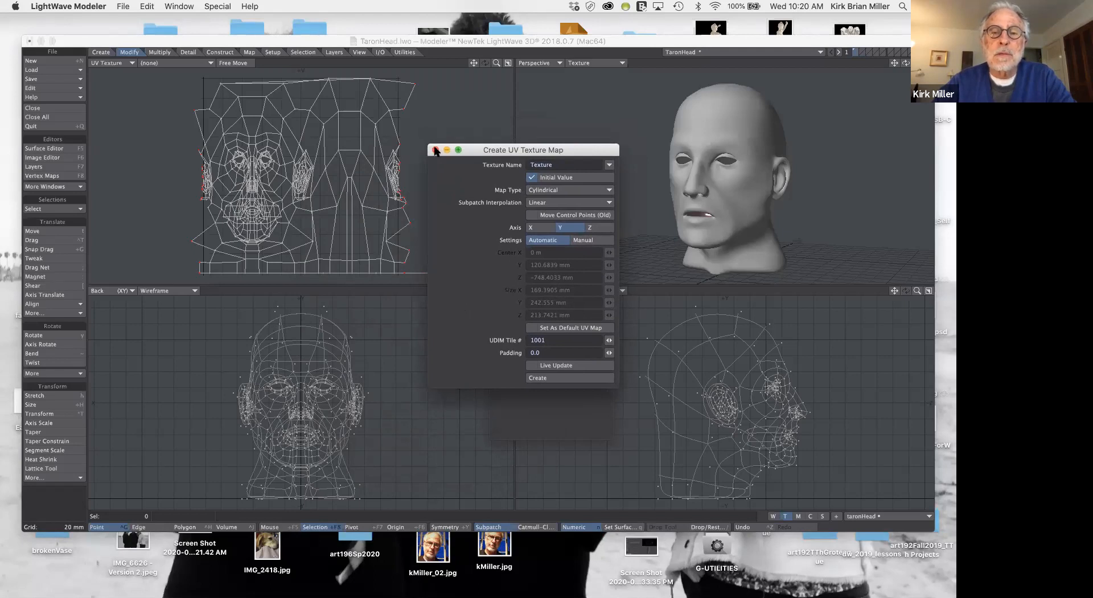
click(435, 149)
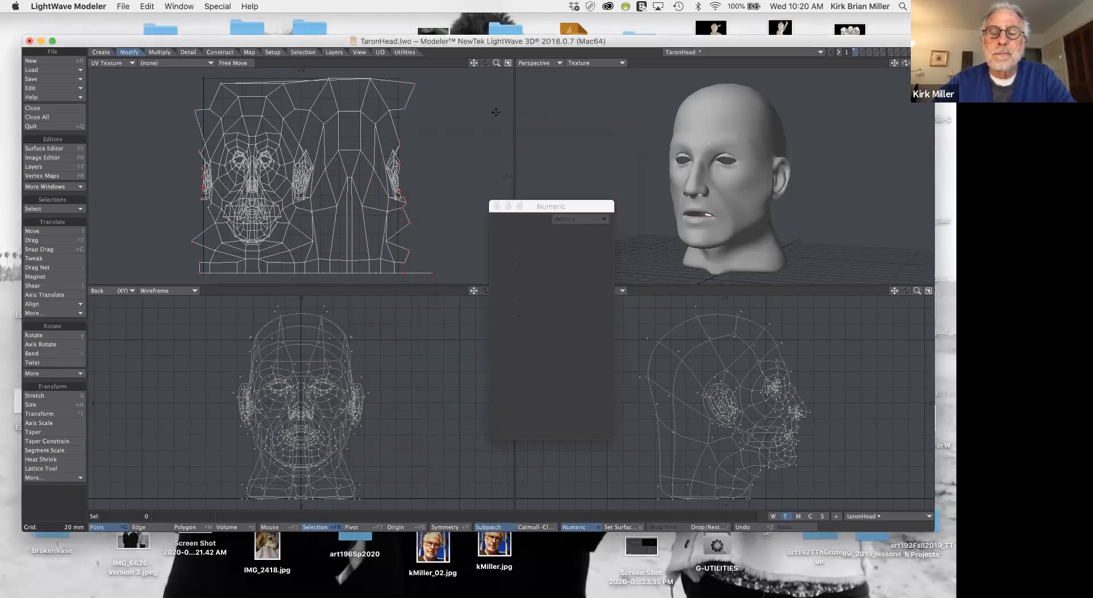
Switch the current object to jacklwo and display its RH_UV_MAP0 map in the UV view.
click(679, 54)
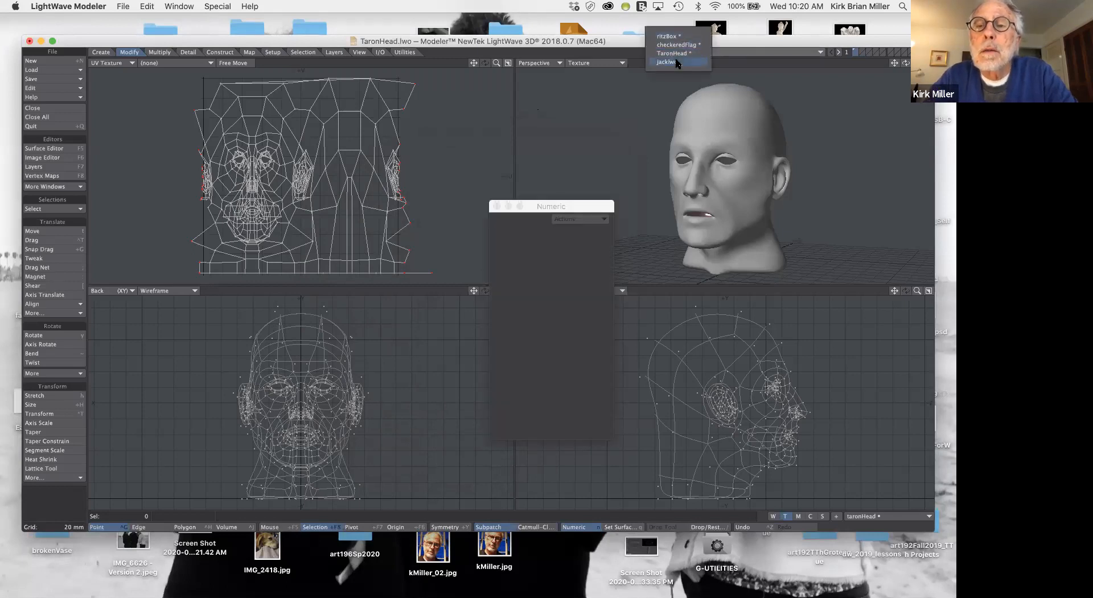
click(676, 62)
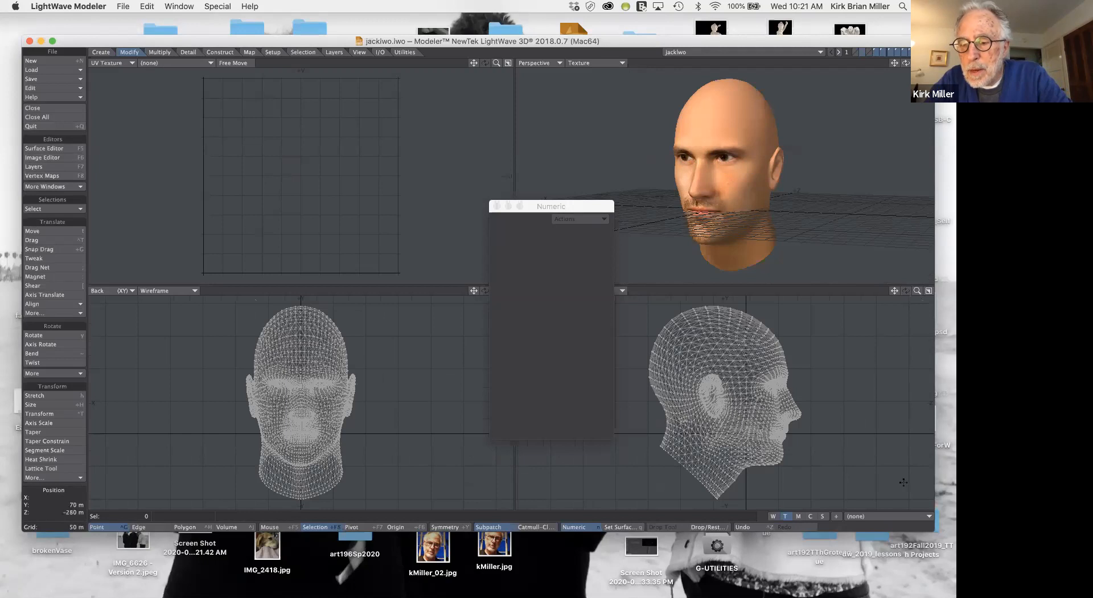
click(908, 516)
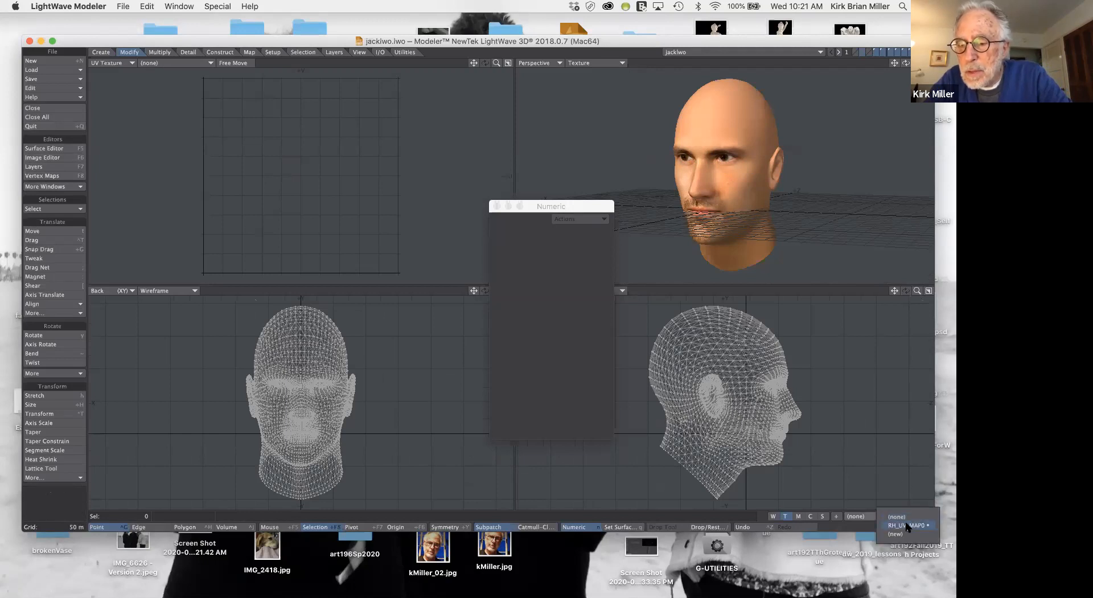
click(909, 525)
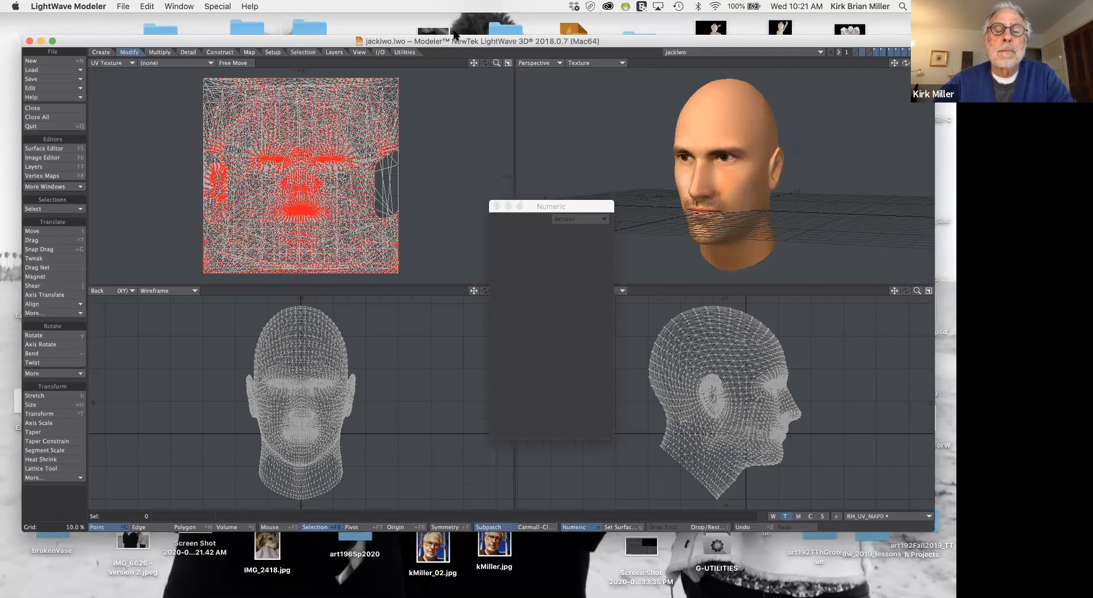
Show jack_ton.png as the background image behind the jacklwo head's UV layout.
click(496, 63)
mouse_move(496, 63)
mouse_down()
mouse_move(566, 62)
mouse_move(507, 65)
mouse_move(489, 80)
mouse_up()
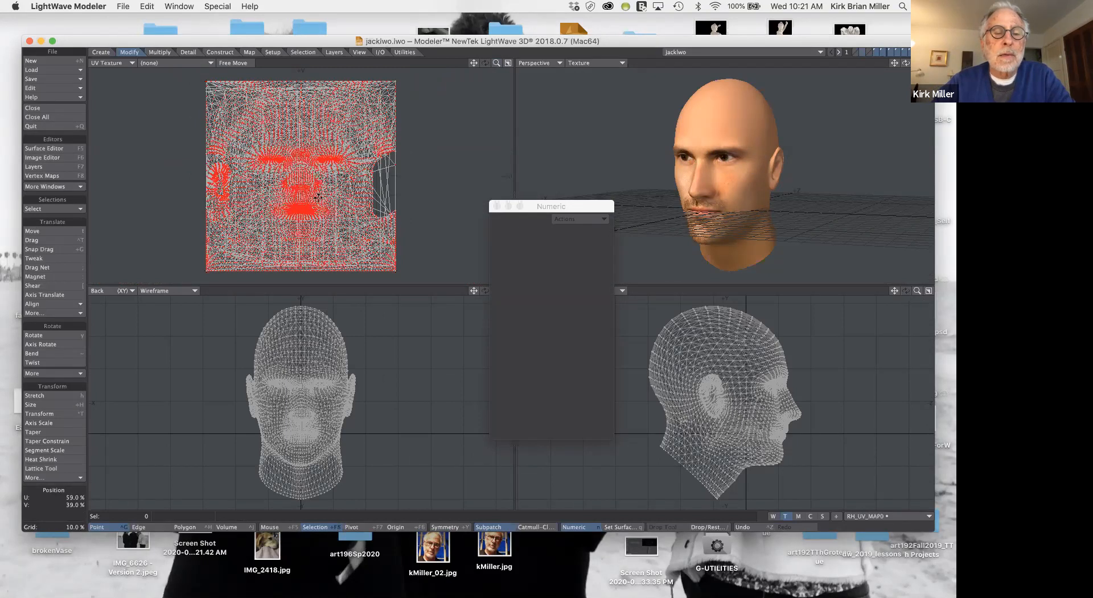
click(181, 64)
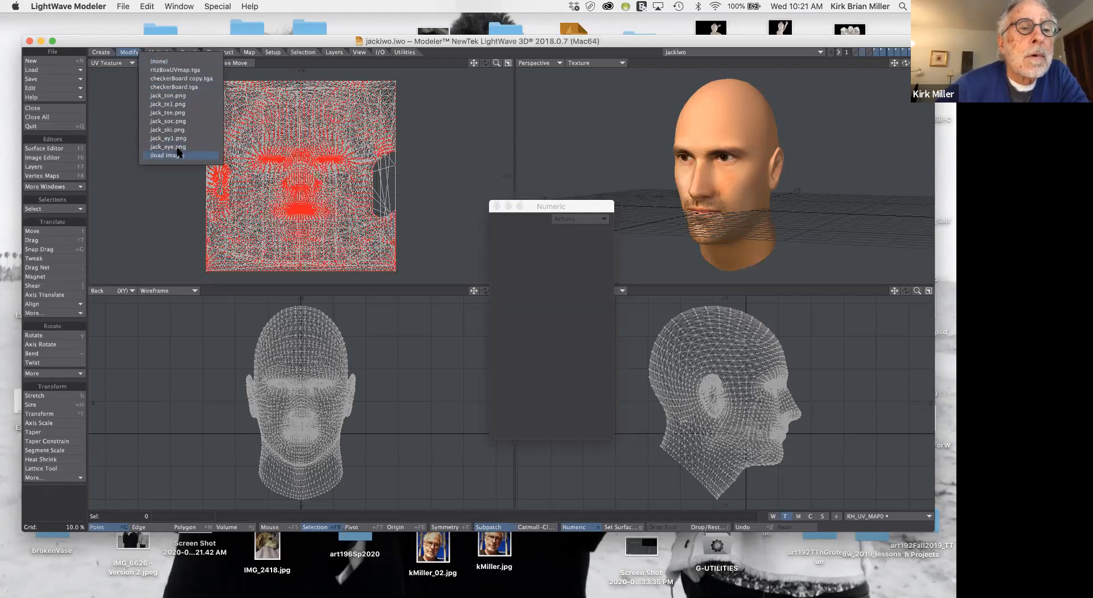
click(180, 95)
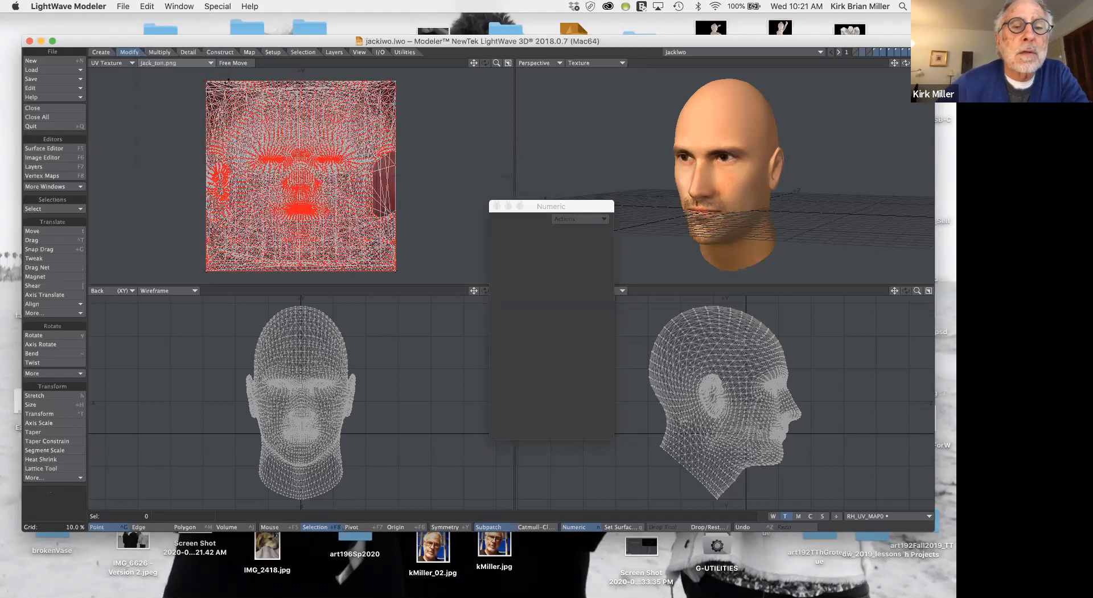
View the head from the Top in place of the UV layout, and return that viewport to UV Texture with the layout enlarged.
click(126, 64)
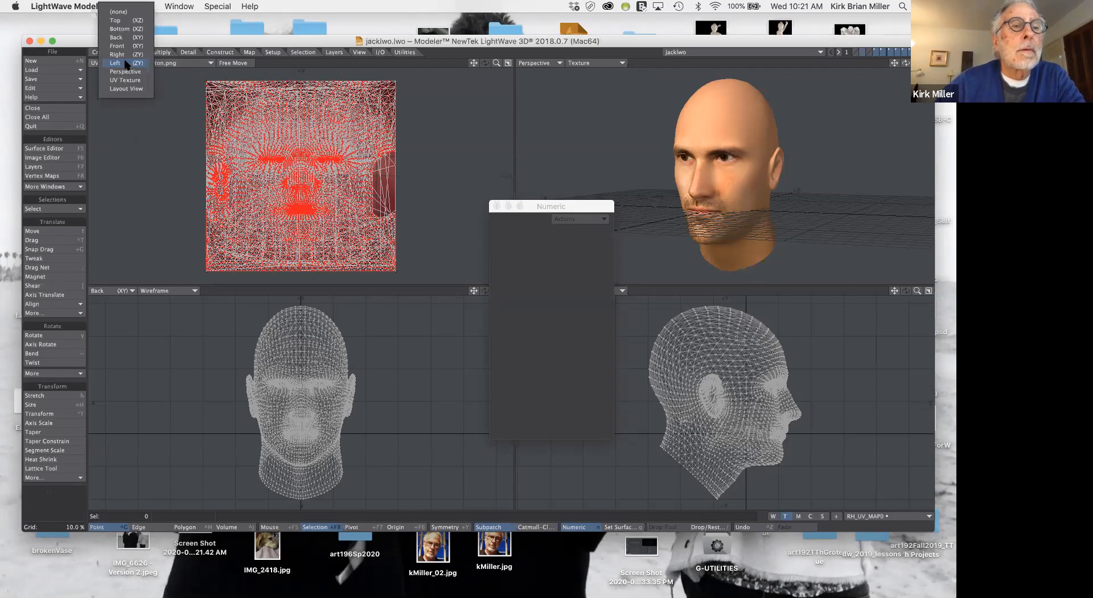
click(126, 20)
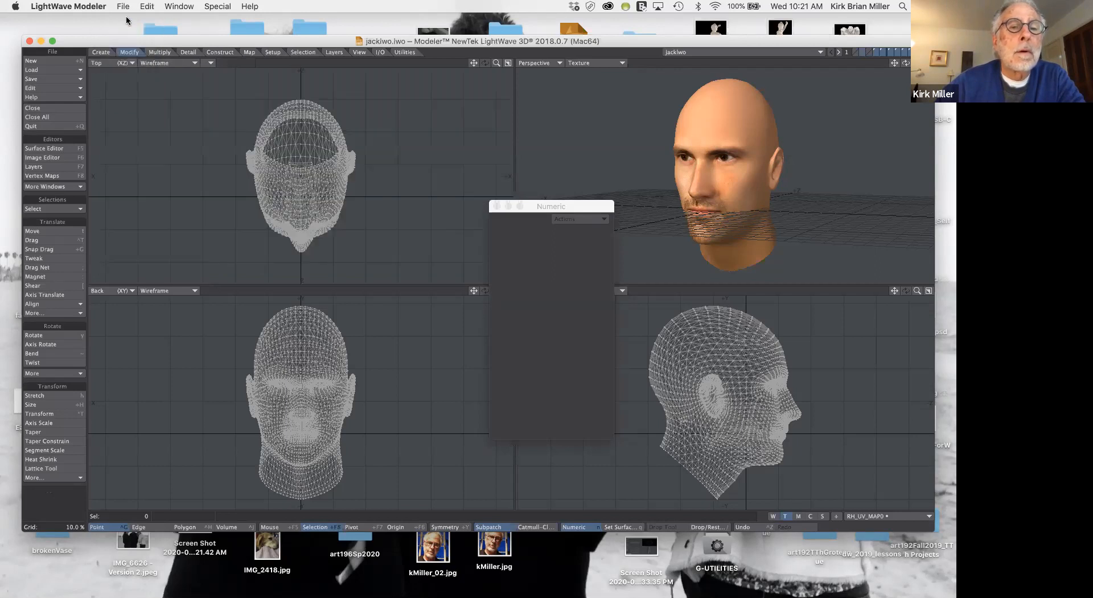
click(120, 63)
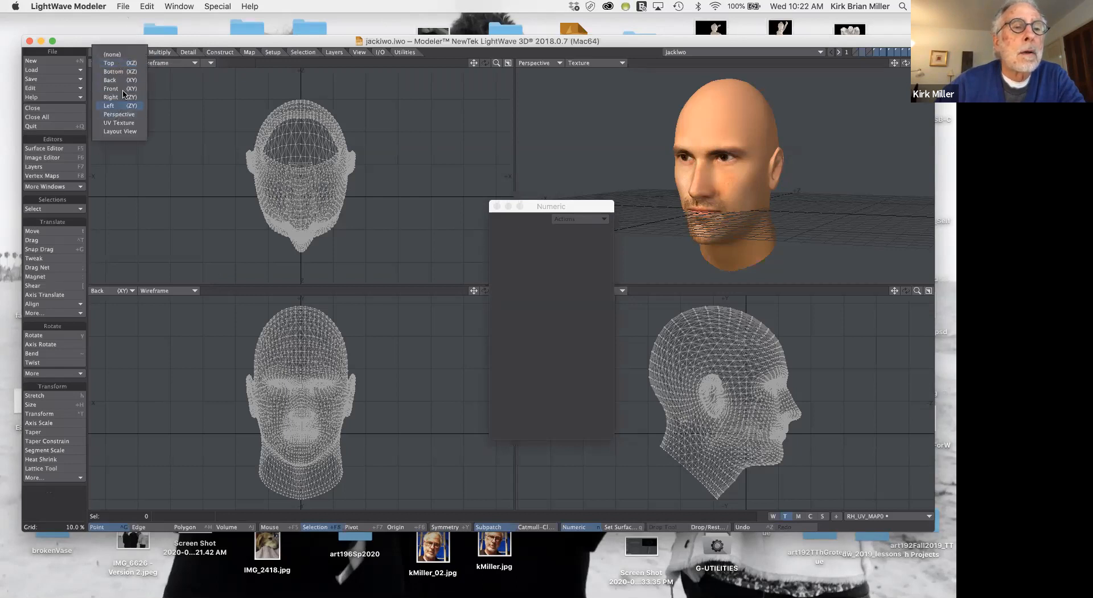
click(121, 123)
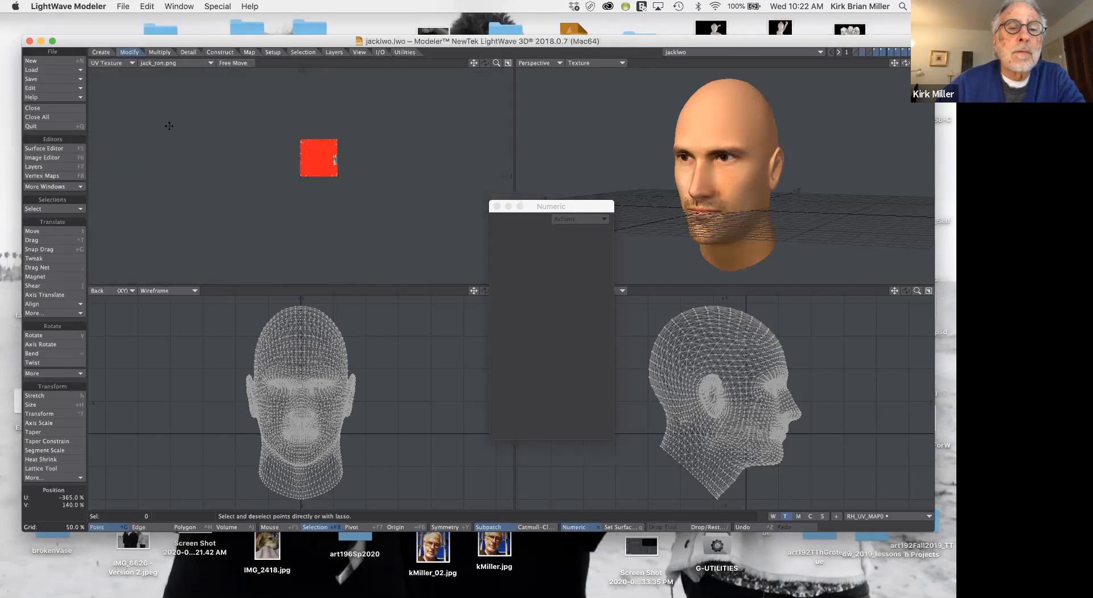
click(496, 64)
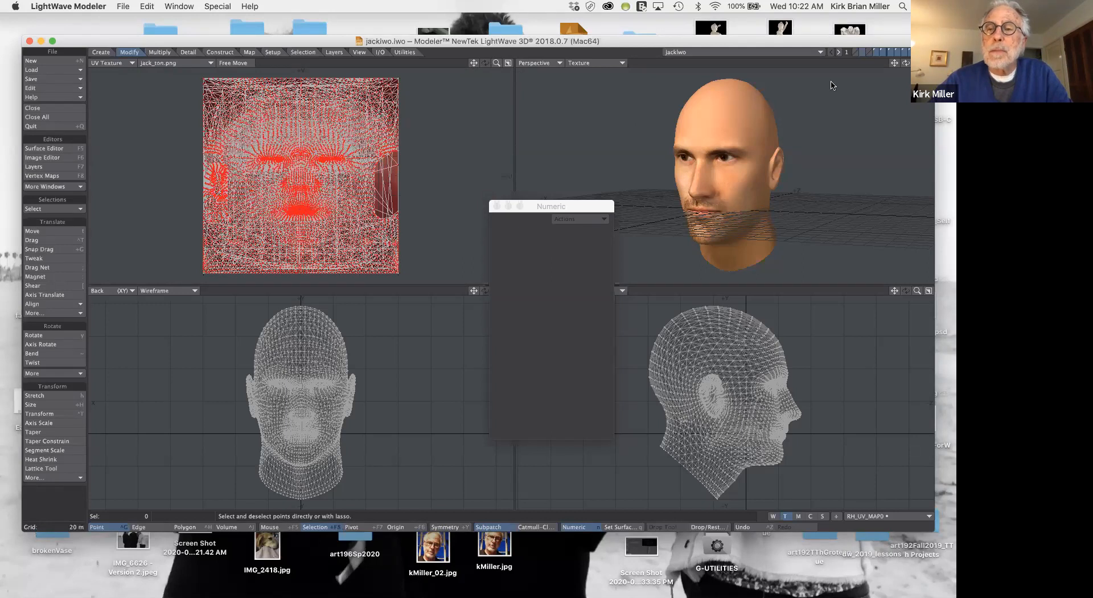
Examine the textured head from other angles in the perspective view, and reposition the Numeric window.
drag(906, 62, 663, 208)
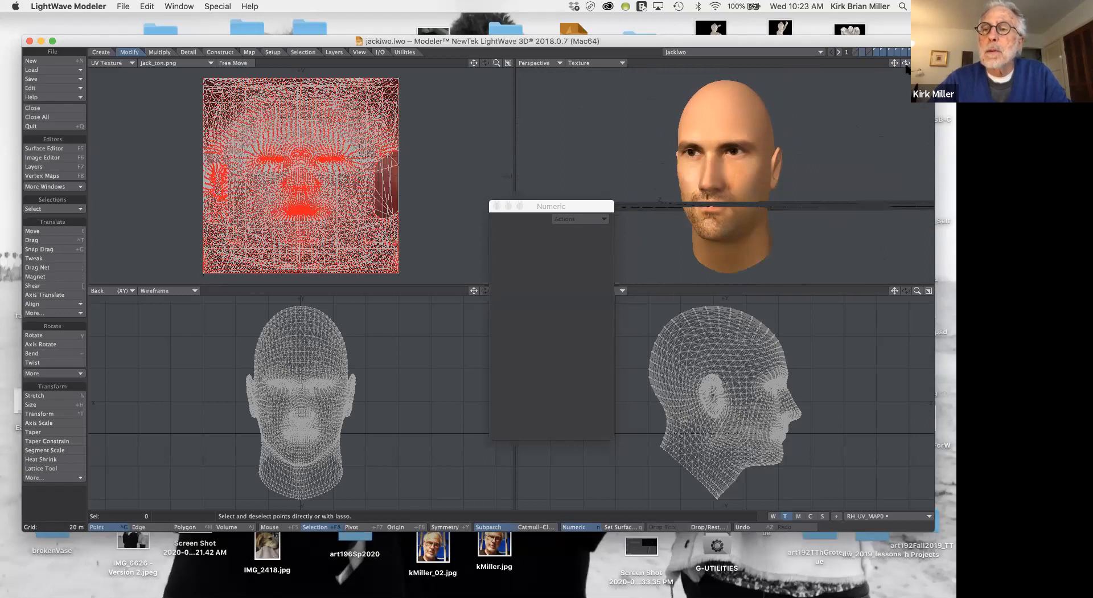
mouse_move(908, 67)
mouse_down()
mouse_move(883, 94)
mouse_move(901, 61)
mouse_move(940, 59)
mouse_move(908, 67)
mouse_up()
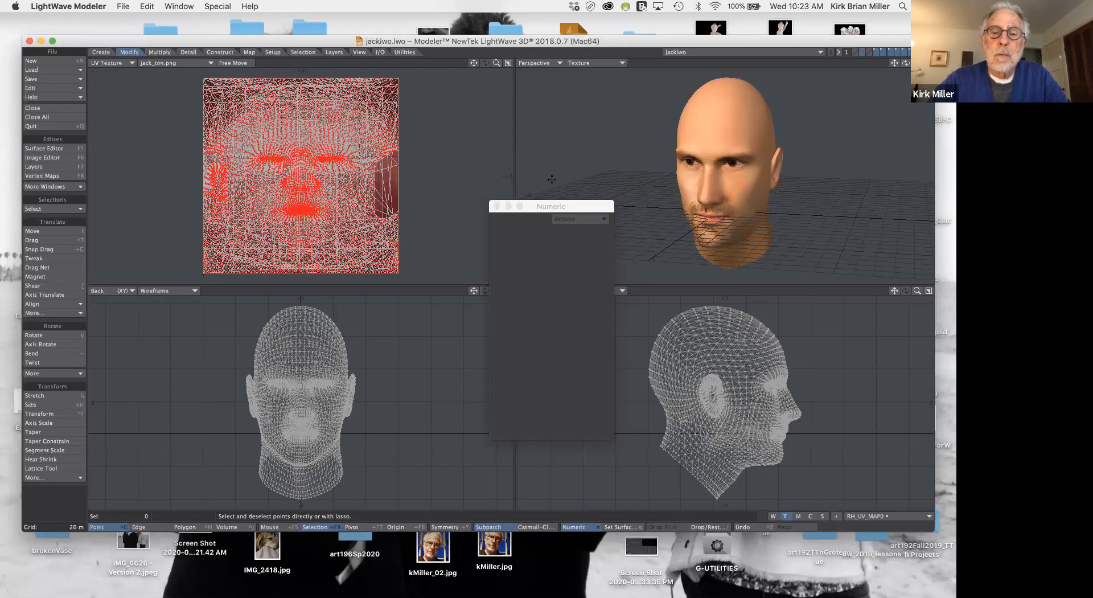
drag(562, 210, 531, 176)
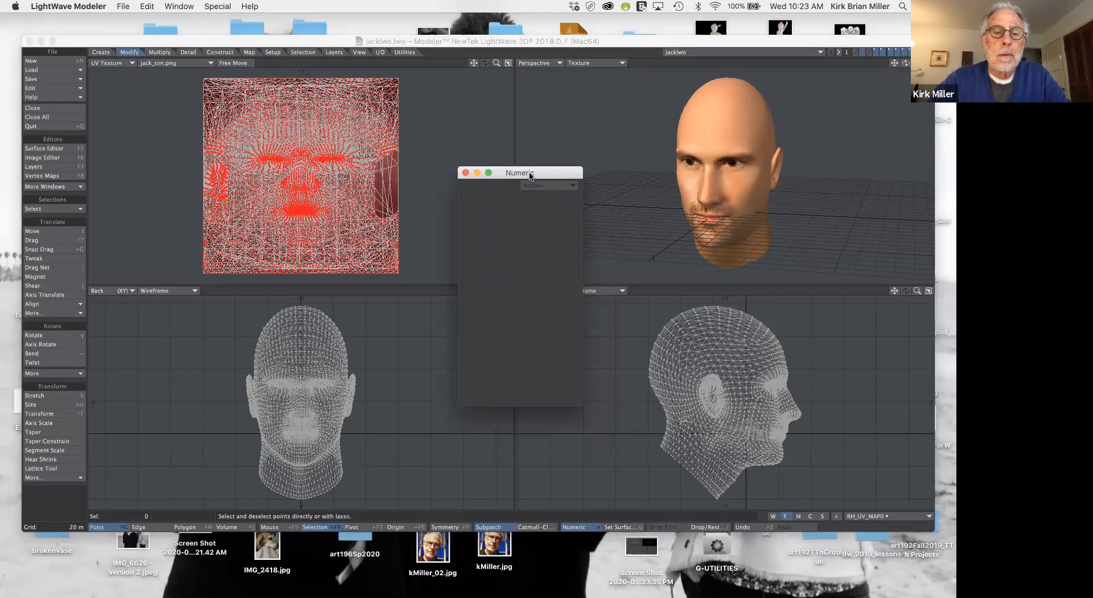